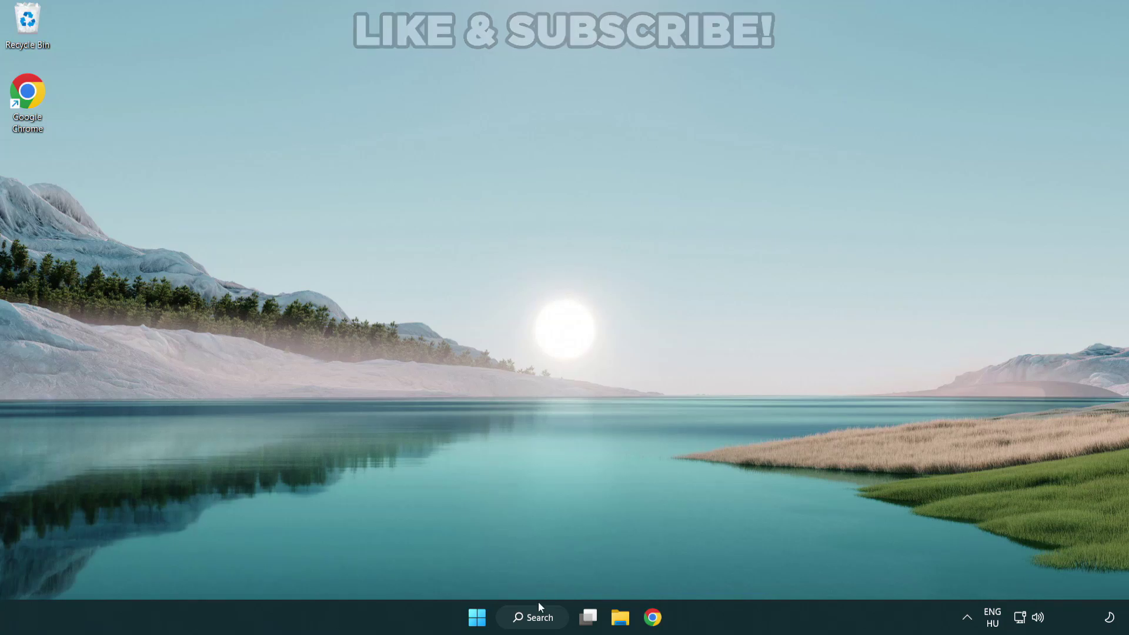
- Type 'device manager' into Windows Search from the taskbar
click(517, 614)
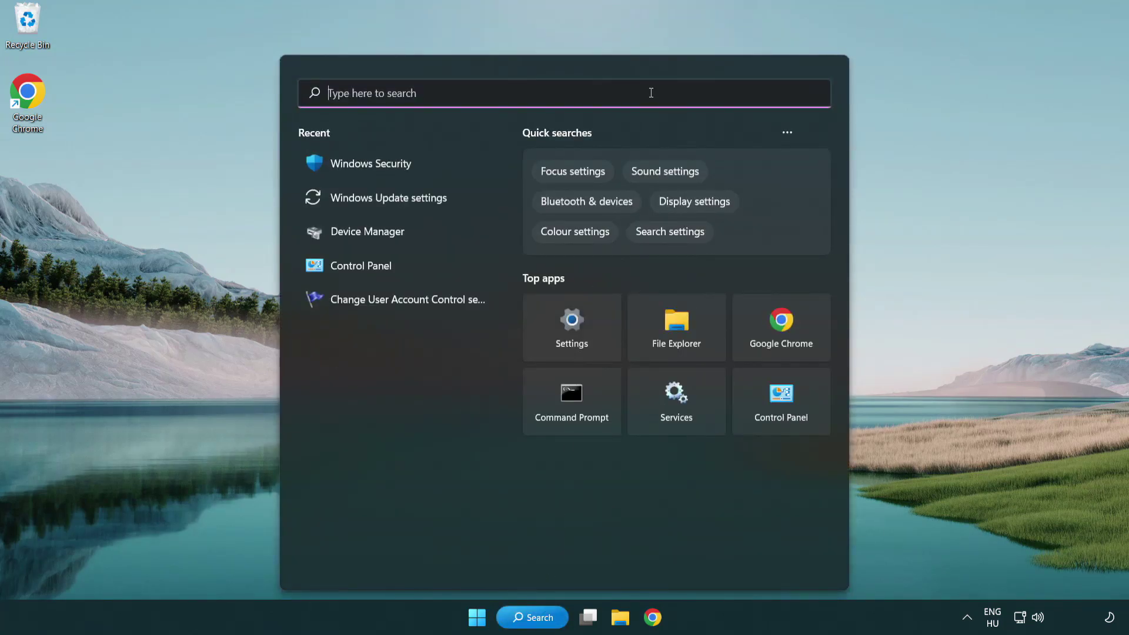
text(device m)
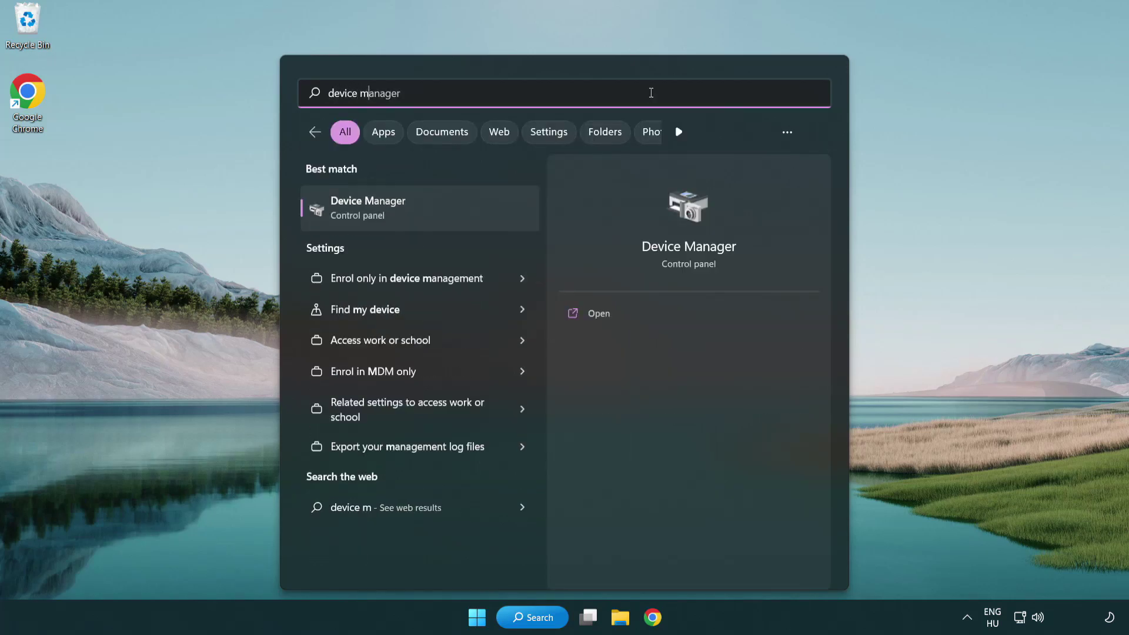
text(anager)
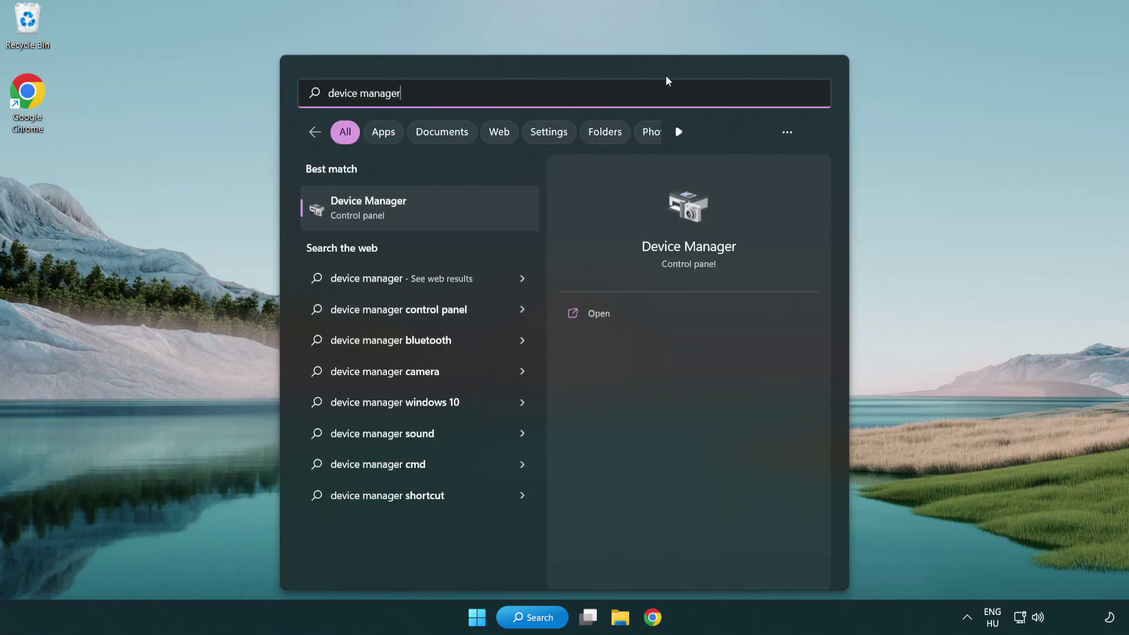
- Open Device Manager, expand Display adapters and right-click the VMware SVGA 3D adapter
click(452, 217)
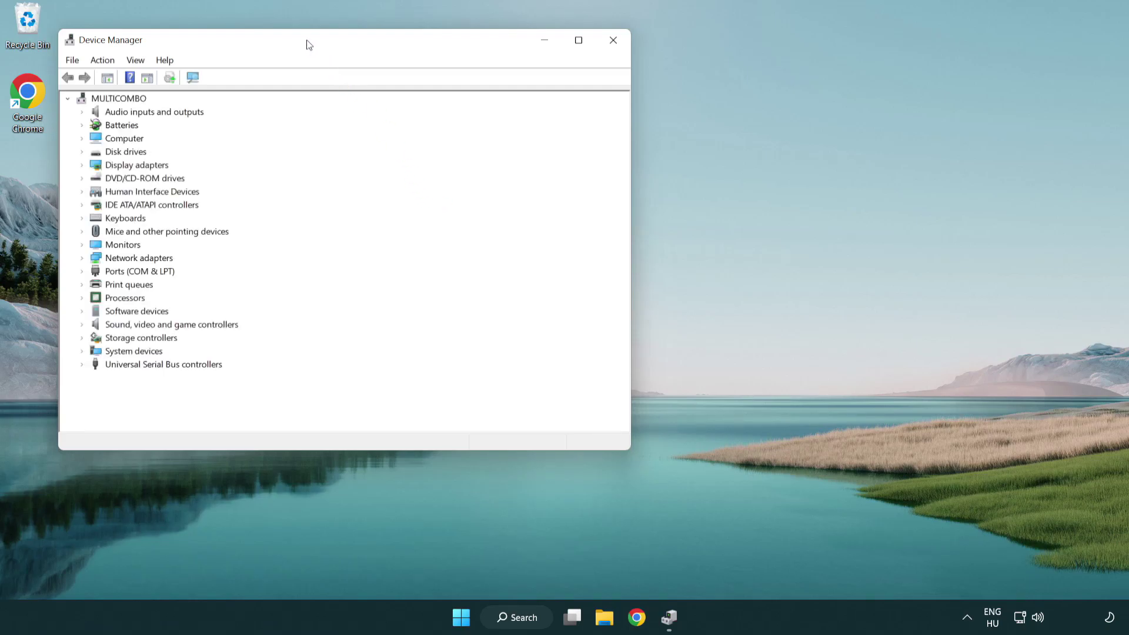
mouse_move(308, 45)
mouse_down()
mouse_move(406, 94)
mouse_move(497, 113)
mouse_up()
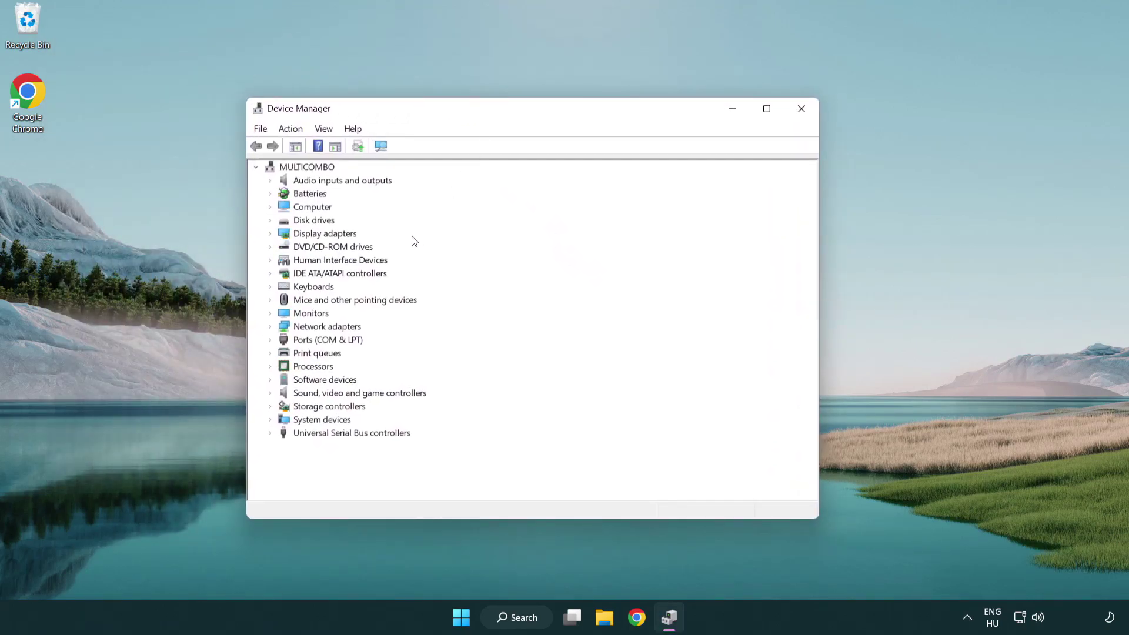
click(335, 236)
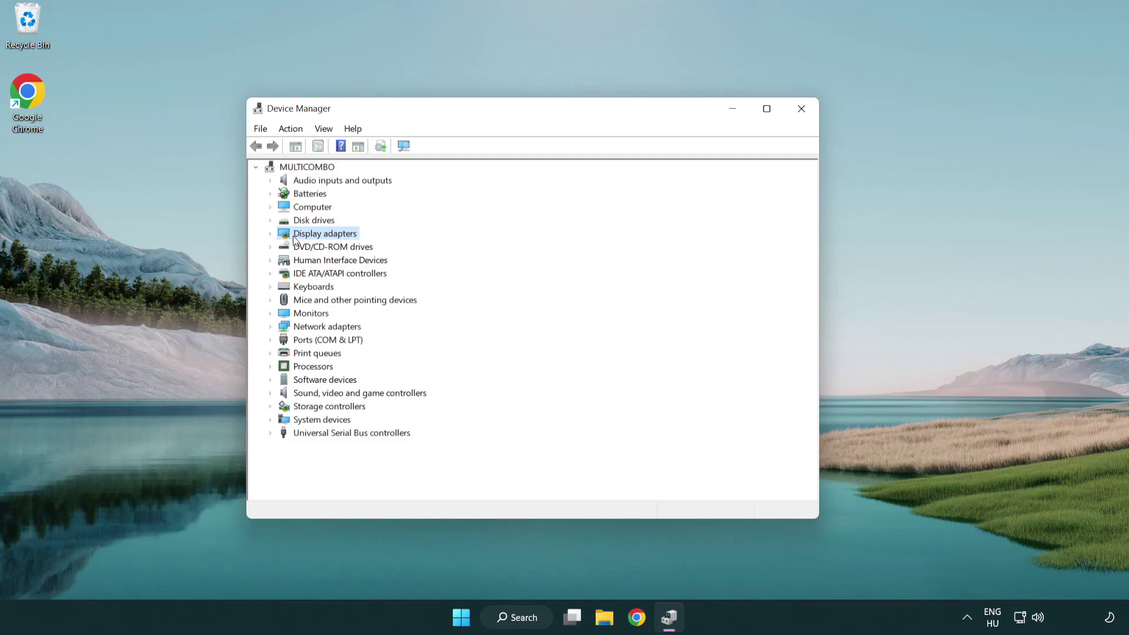
click(271, 235)
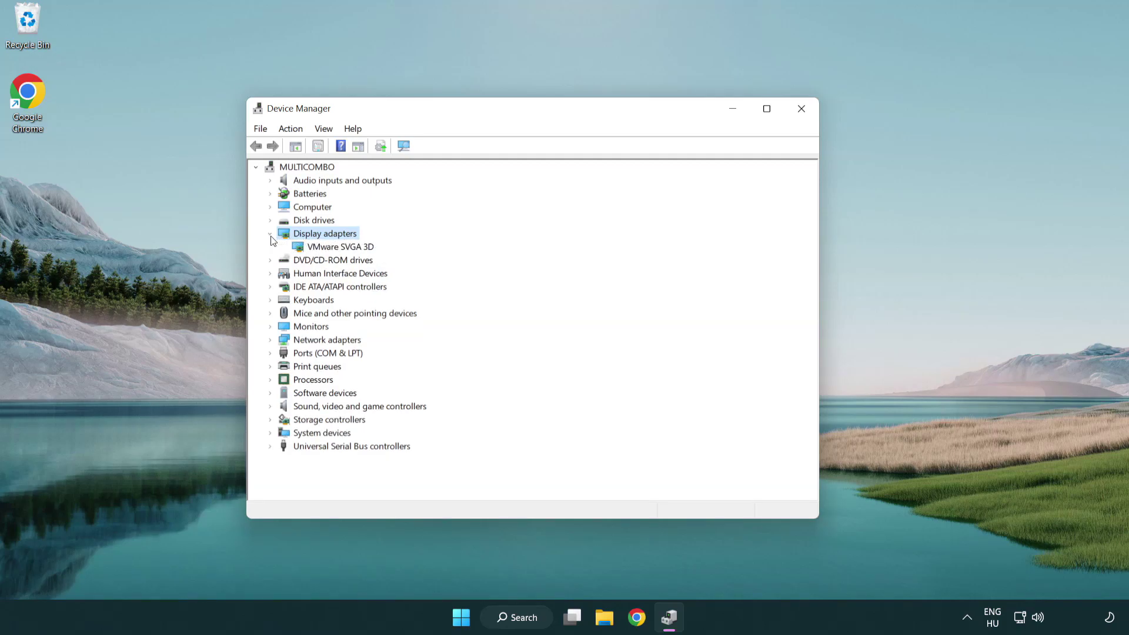
click(336, 249)
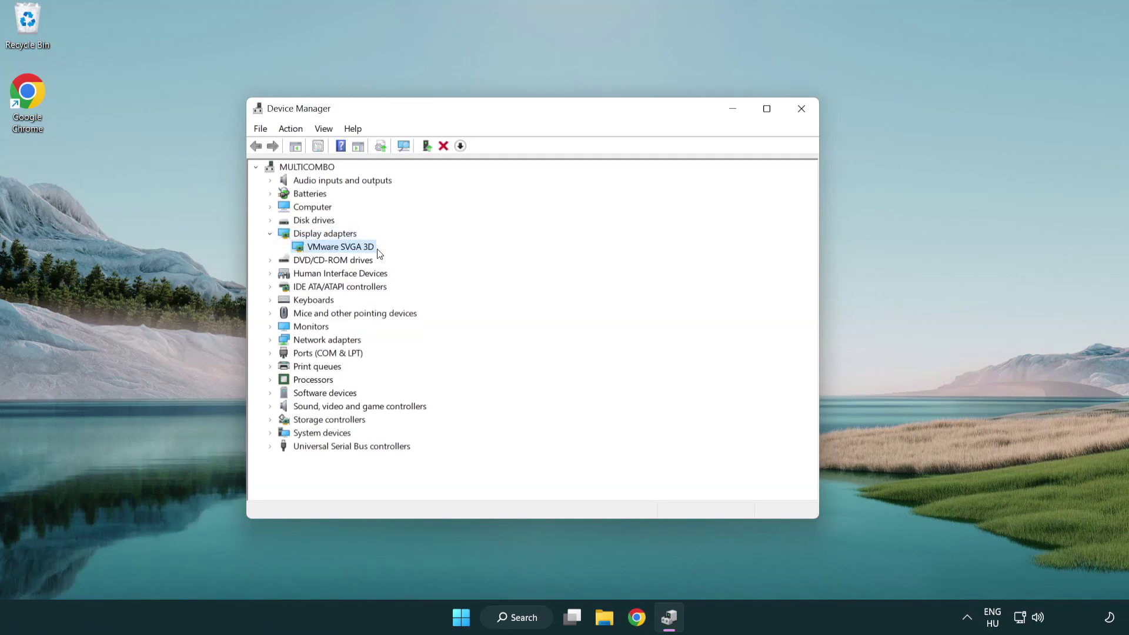
right_click(335, 249)
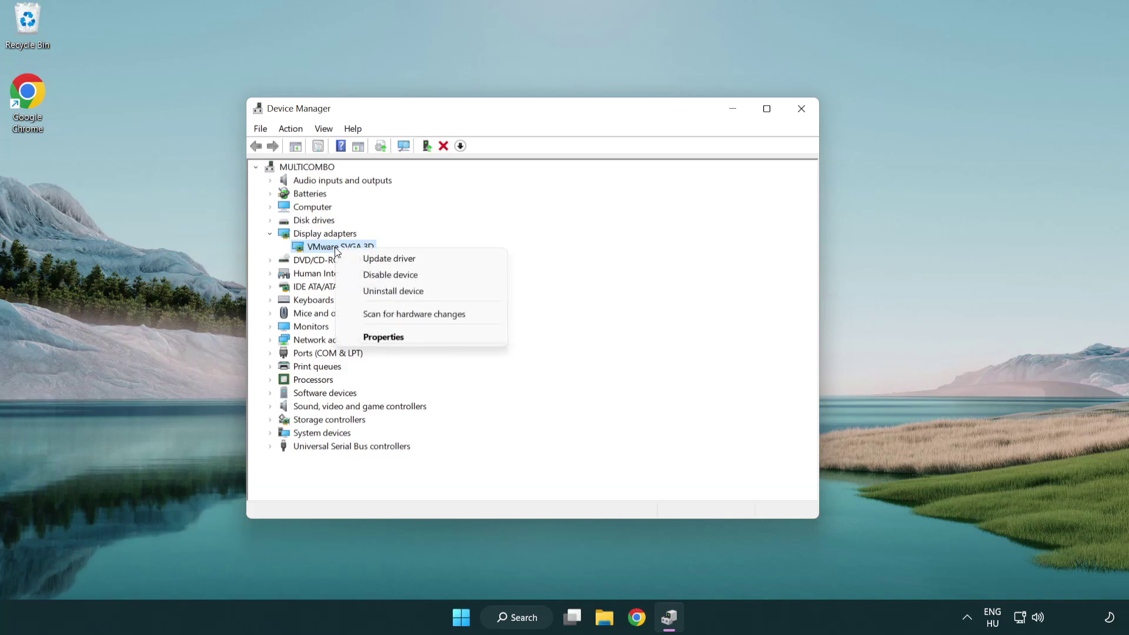
- Auto-search for a VMware SVGA 3D driver update, confirming the best driver is already installed
click(446, 261)
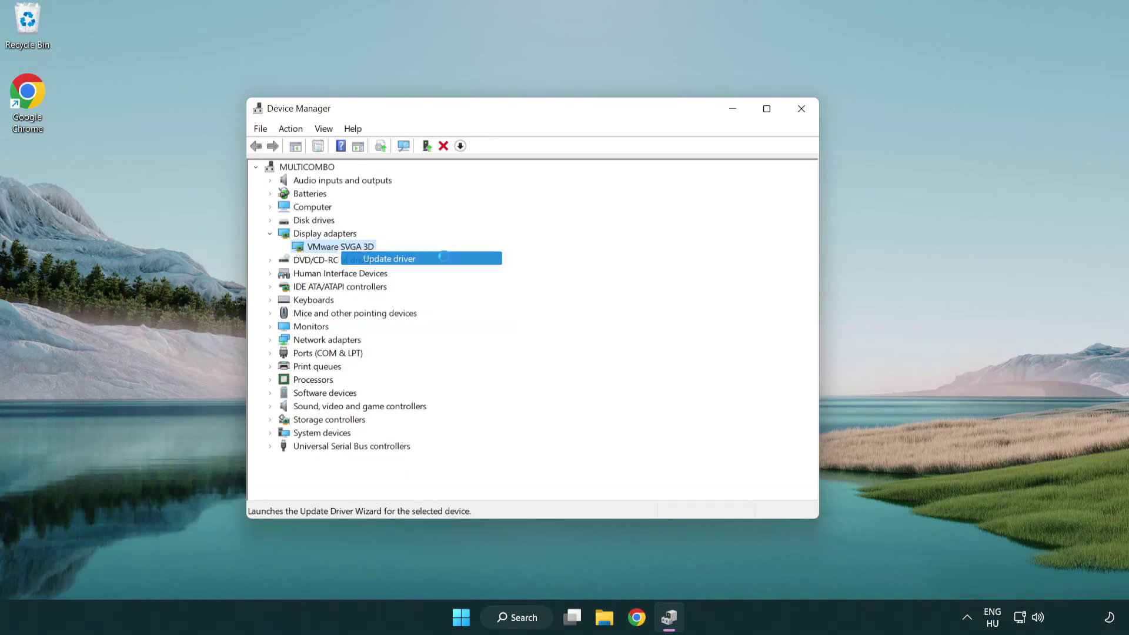
drag(466, 176, 489, 170)
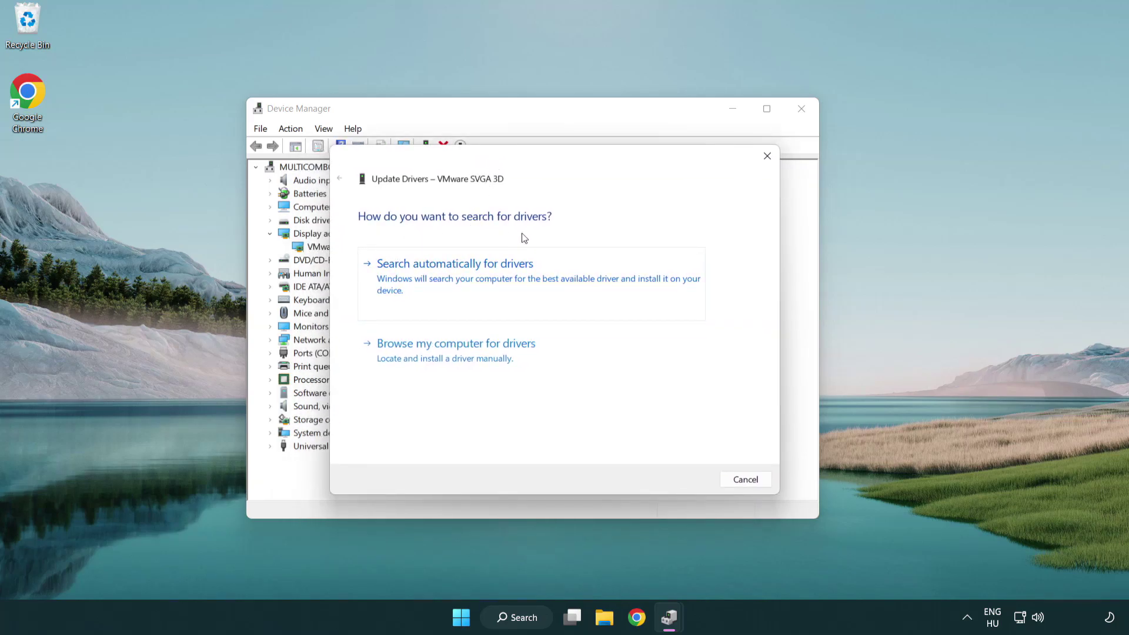
click(497, 276)
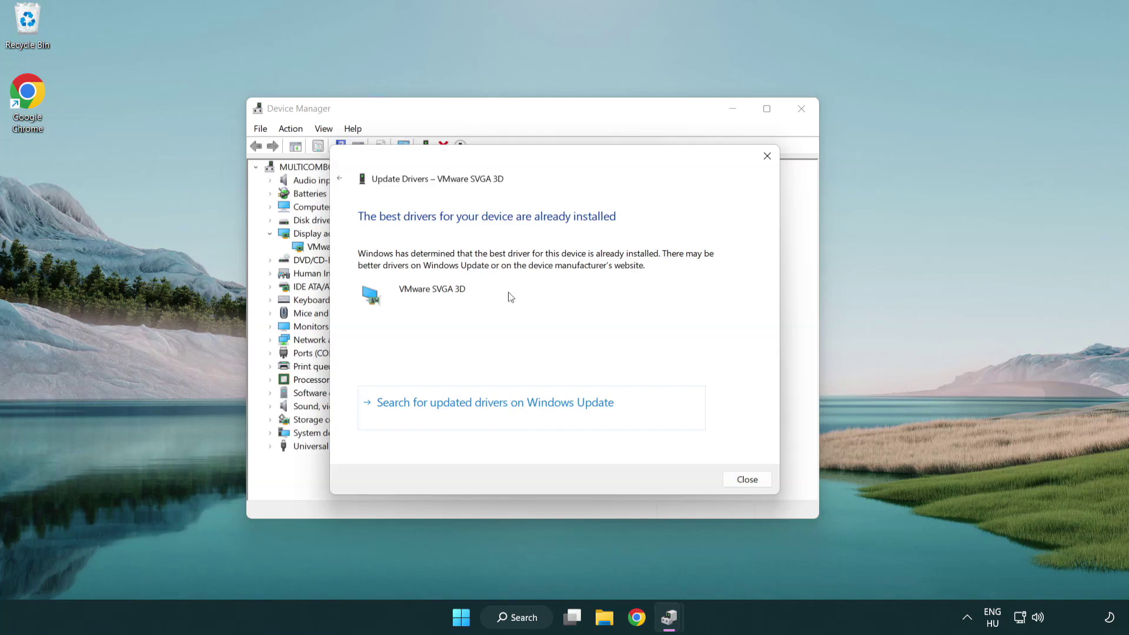
click(748, 481)
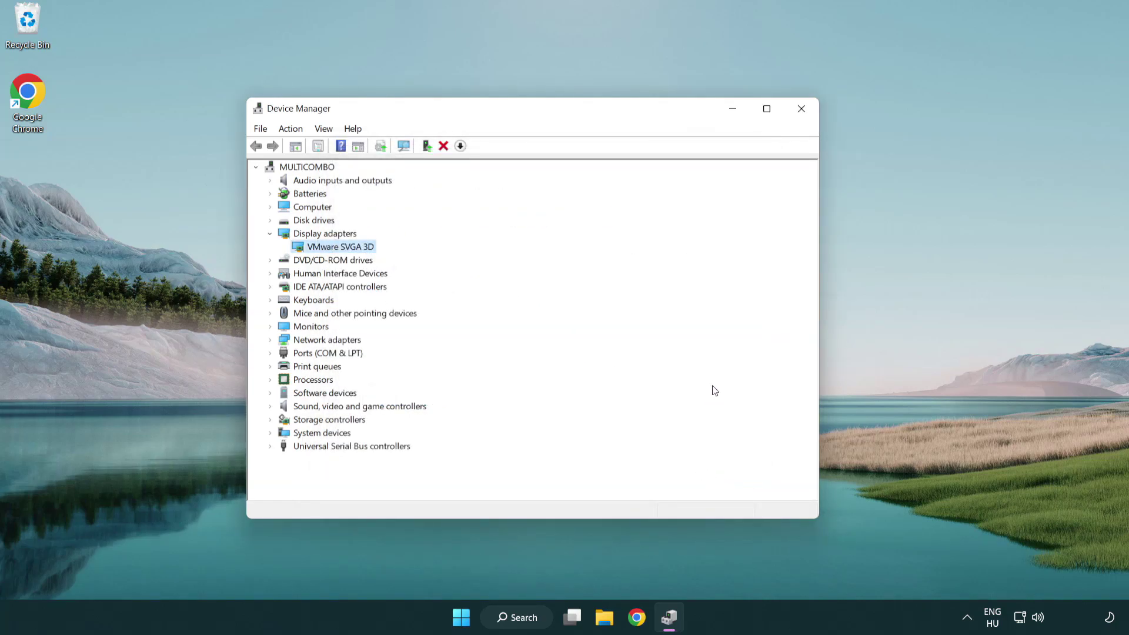
- Close Device Manager and search Windows for 'update'
click(803, 110)
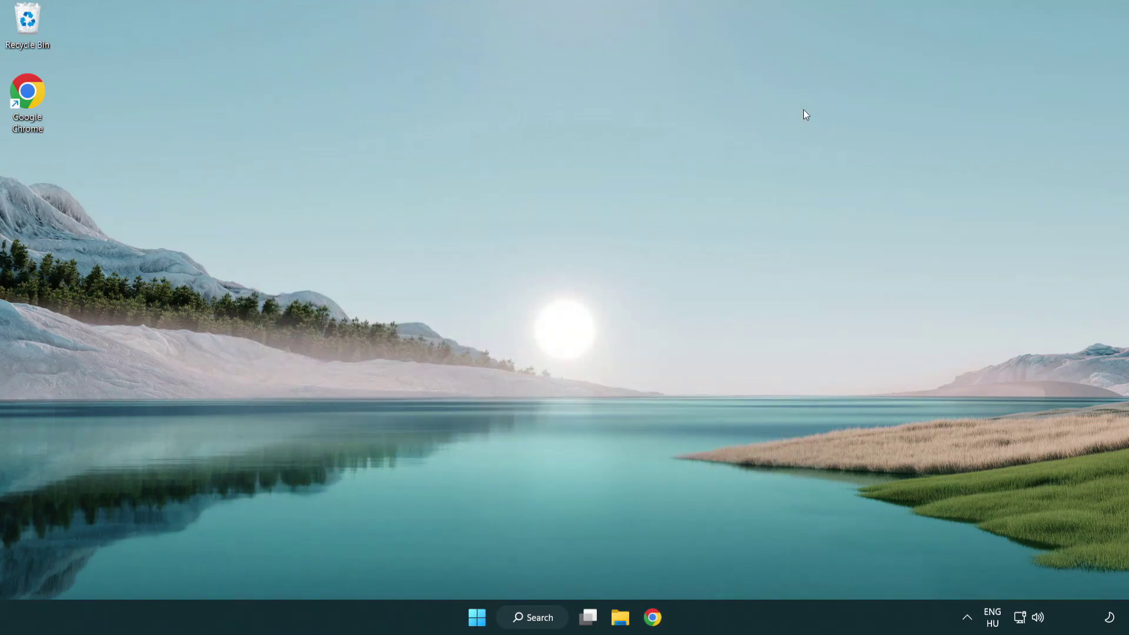
click(543, 614)
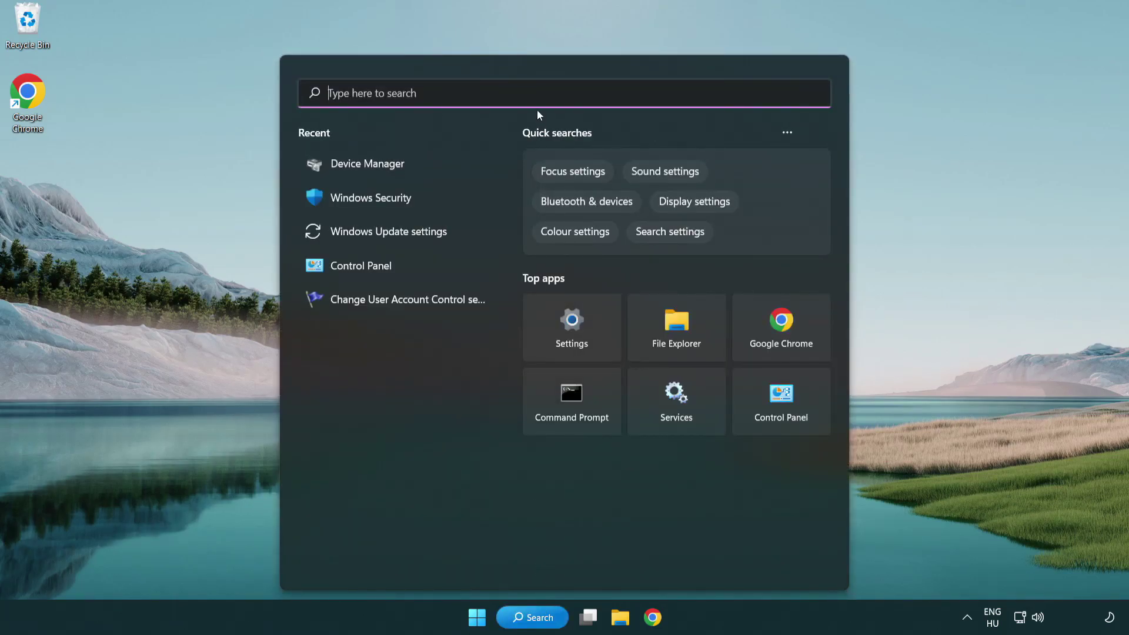
text(u)
text(pdate)
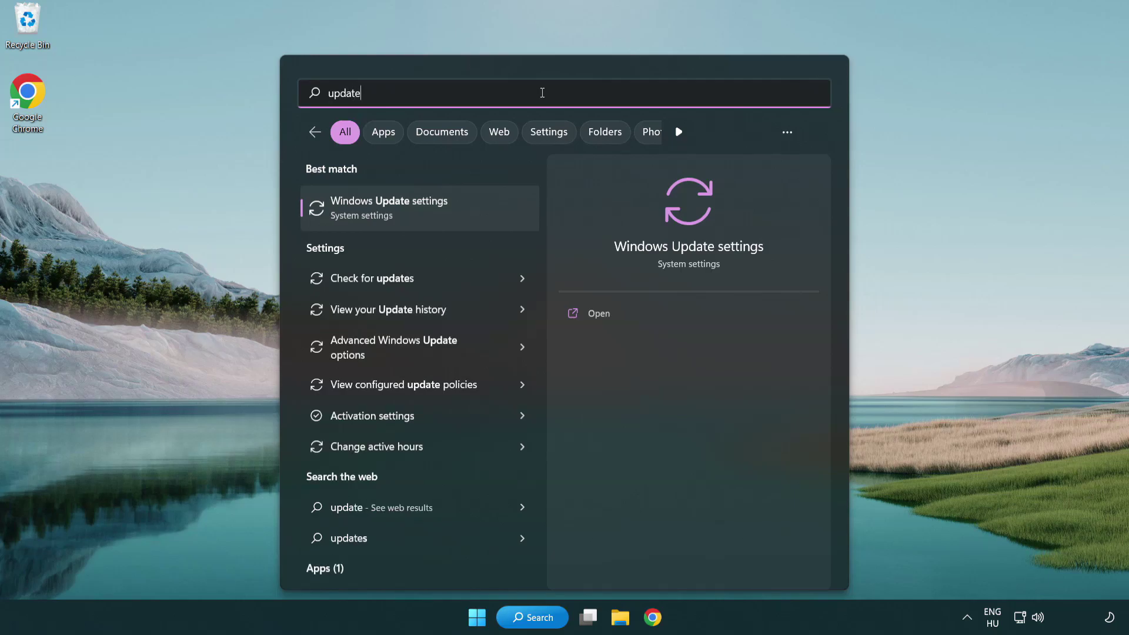
- Open Windows Update settings and check for updates, finding the PC up to date
click(440, 213)
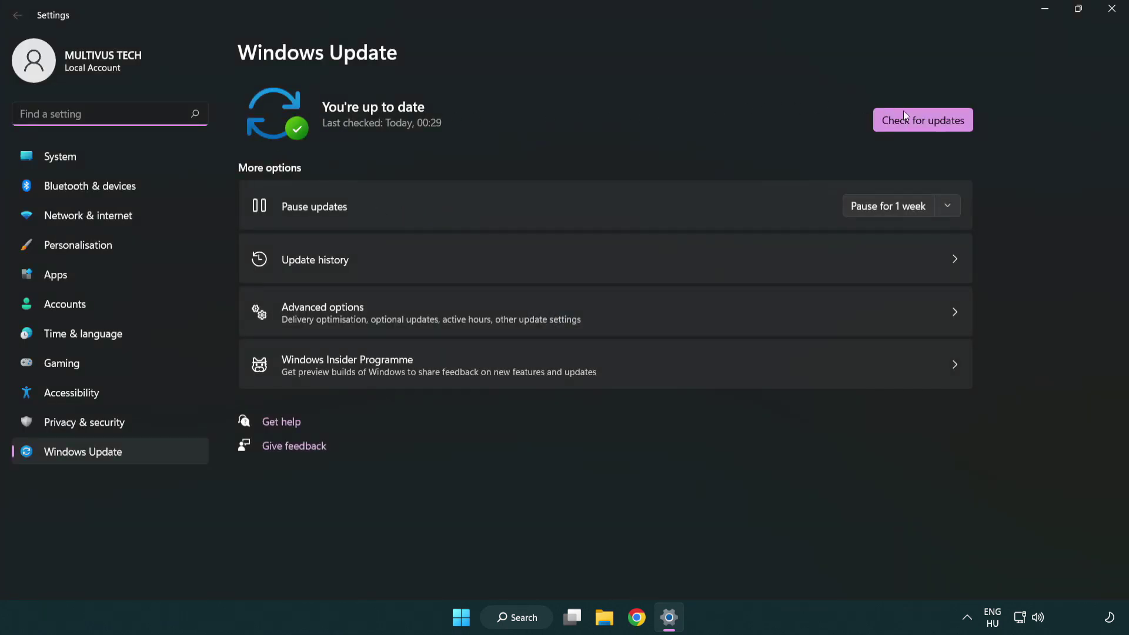
click(946, 126)
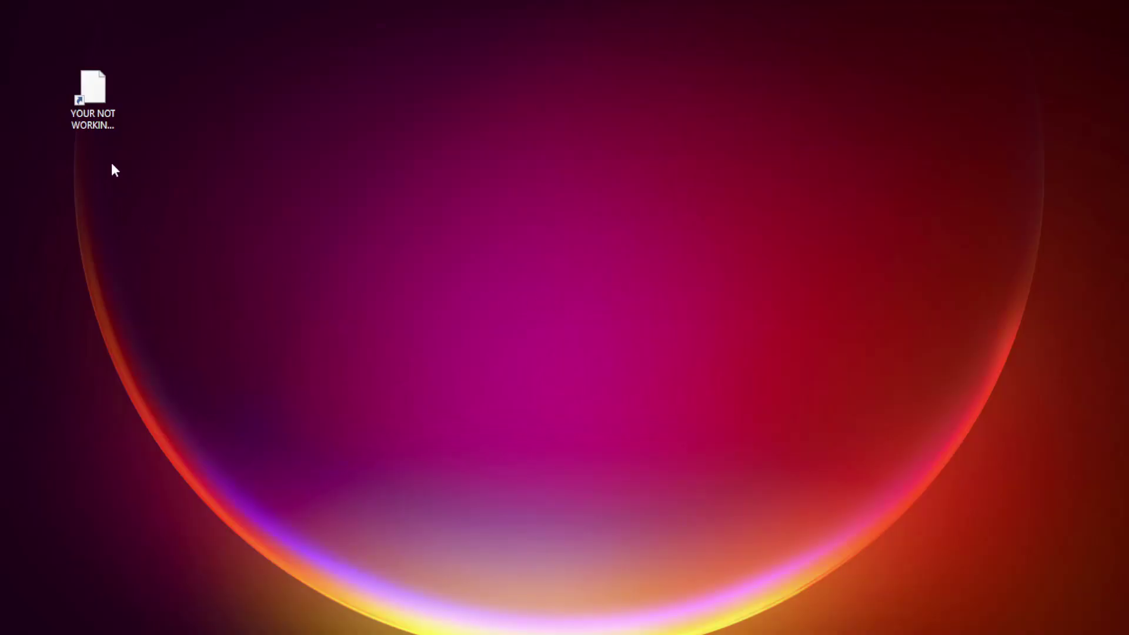
- Open the YOUR NOT WORKING APP shortcut's Properties on its Compatibility tab
click(82, 115)
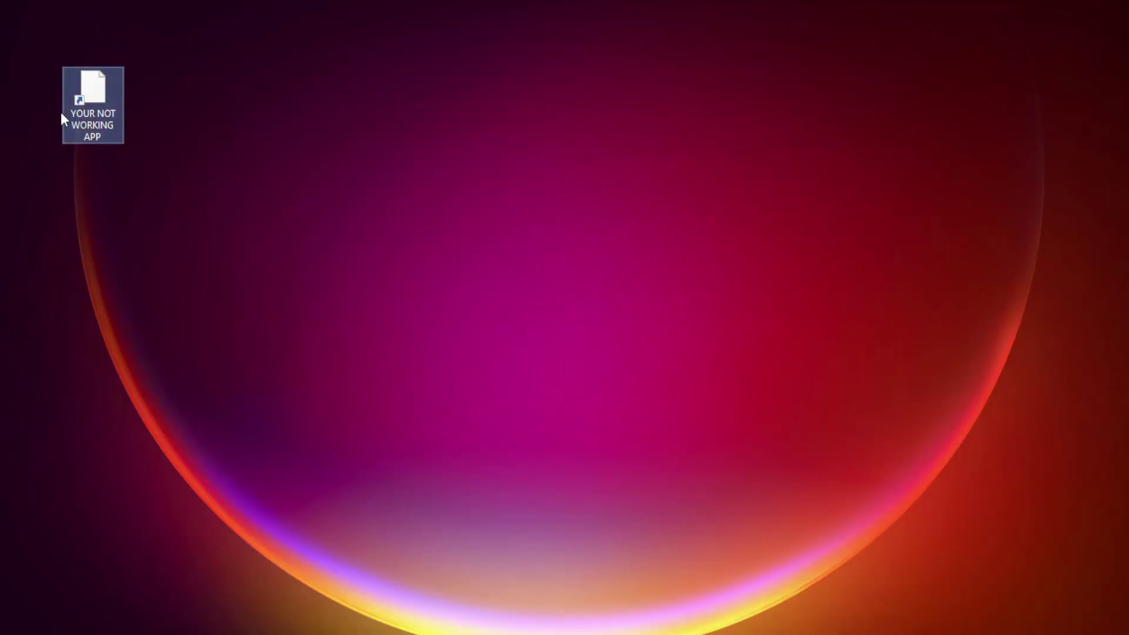
right_click(92, 82)
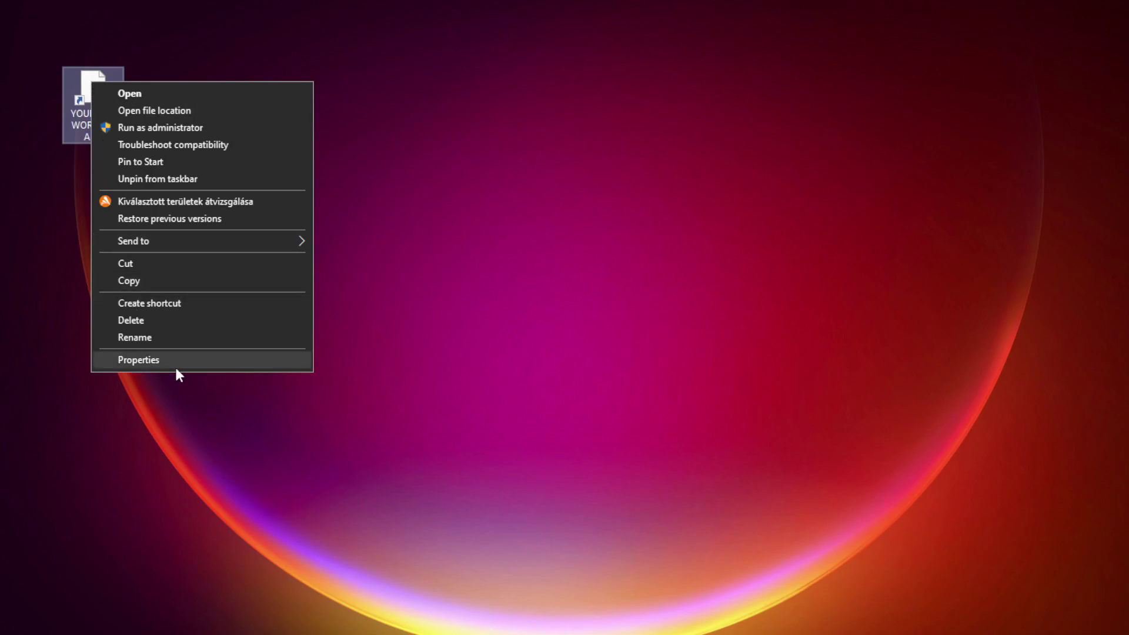
click(228, 363)
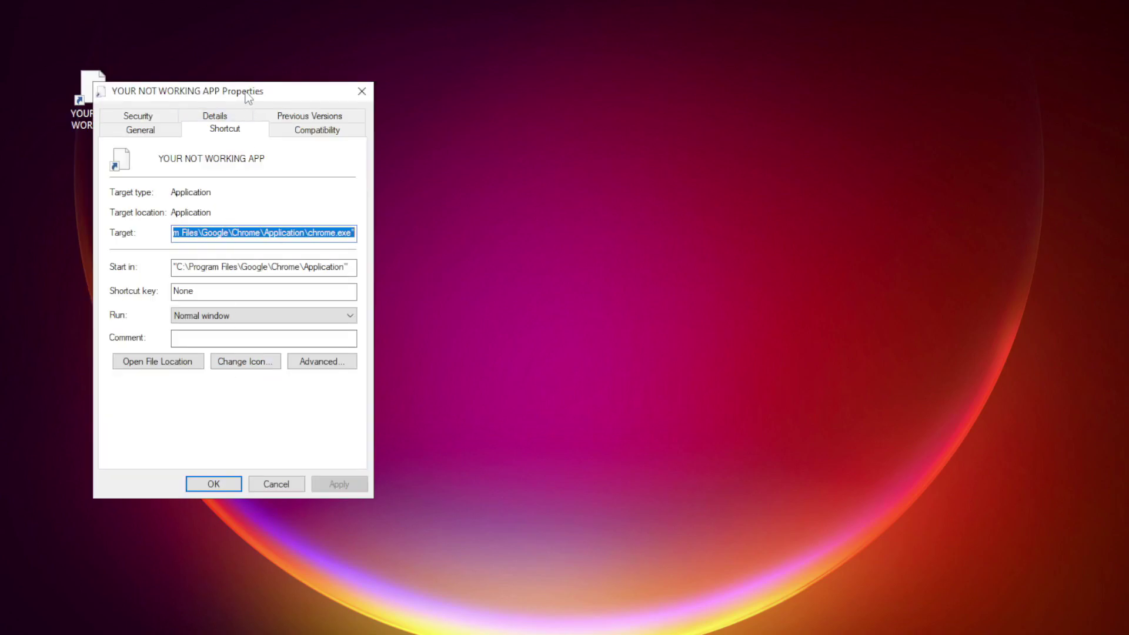
mouse_move(249, 92)
mouse_down()
mouse_move(526, 84)
mouse_move(570, 125)
mouse_up()
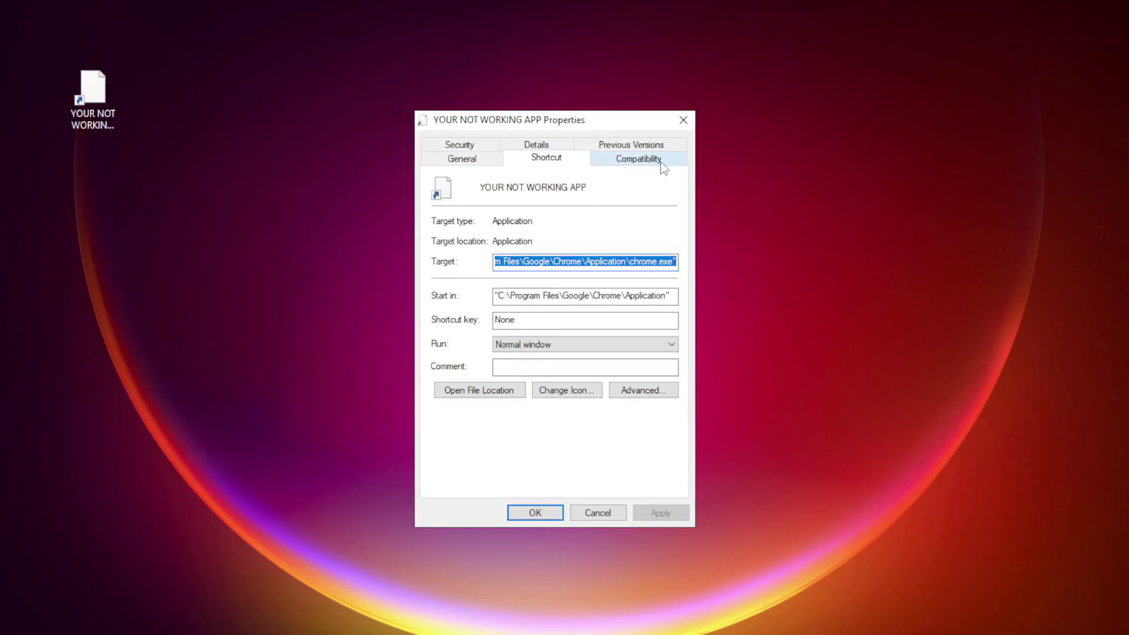
click(639, 159)
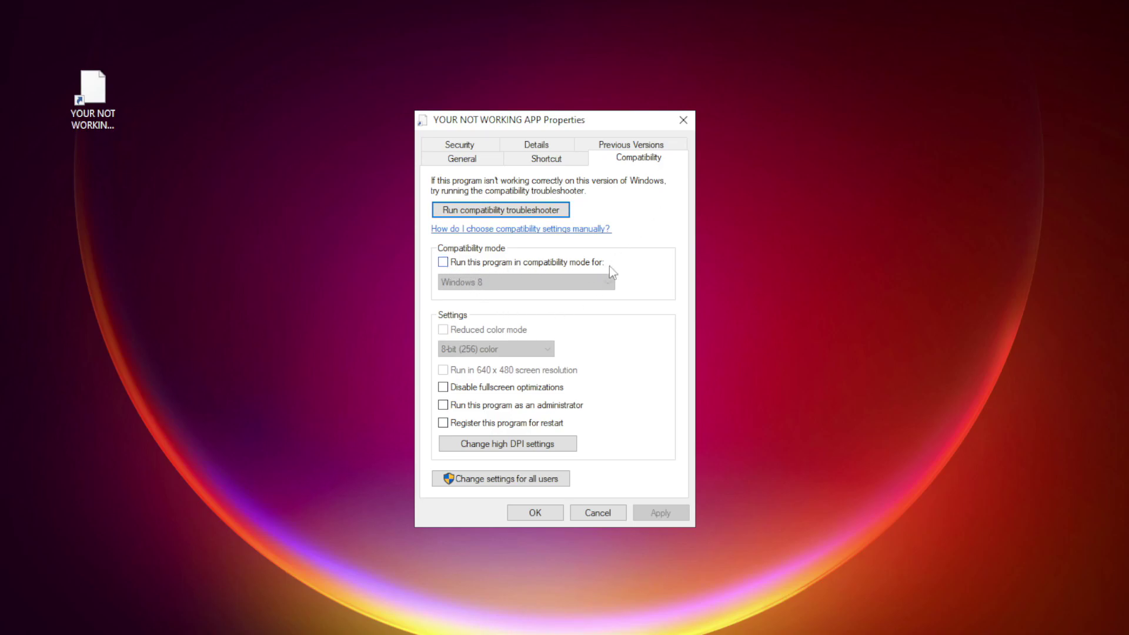
- Run the shortcut in Windows 8 compatibility mode as administrator, fullscreen optimizations off, and save
click(458, 262)
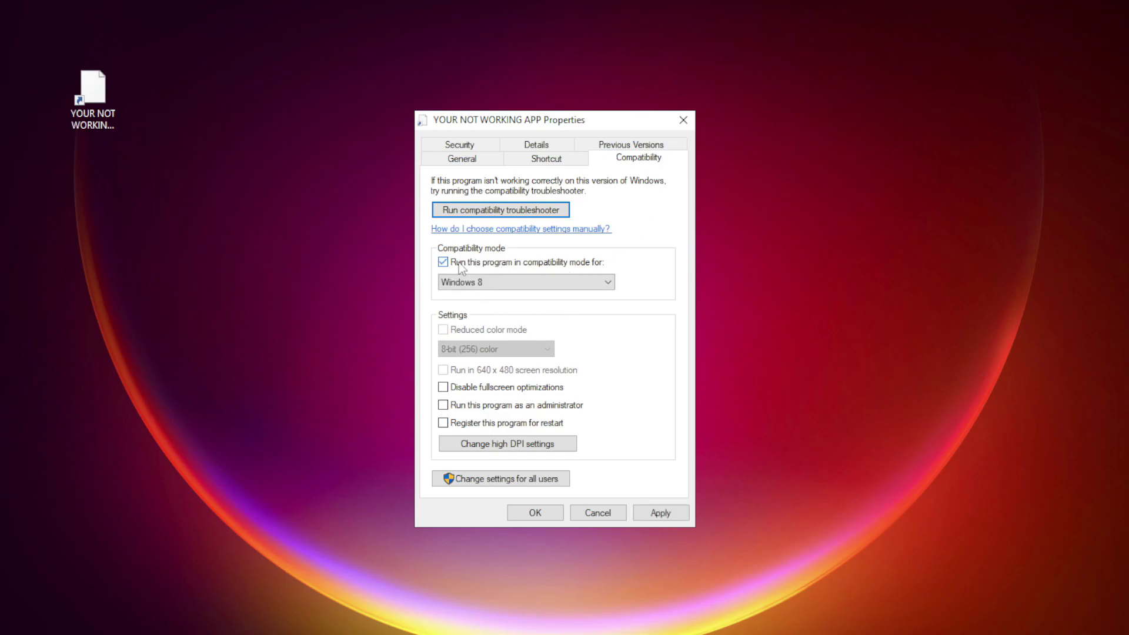
click(502, 282)
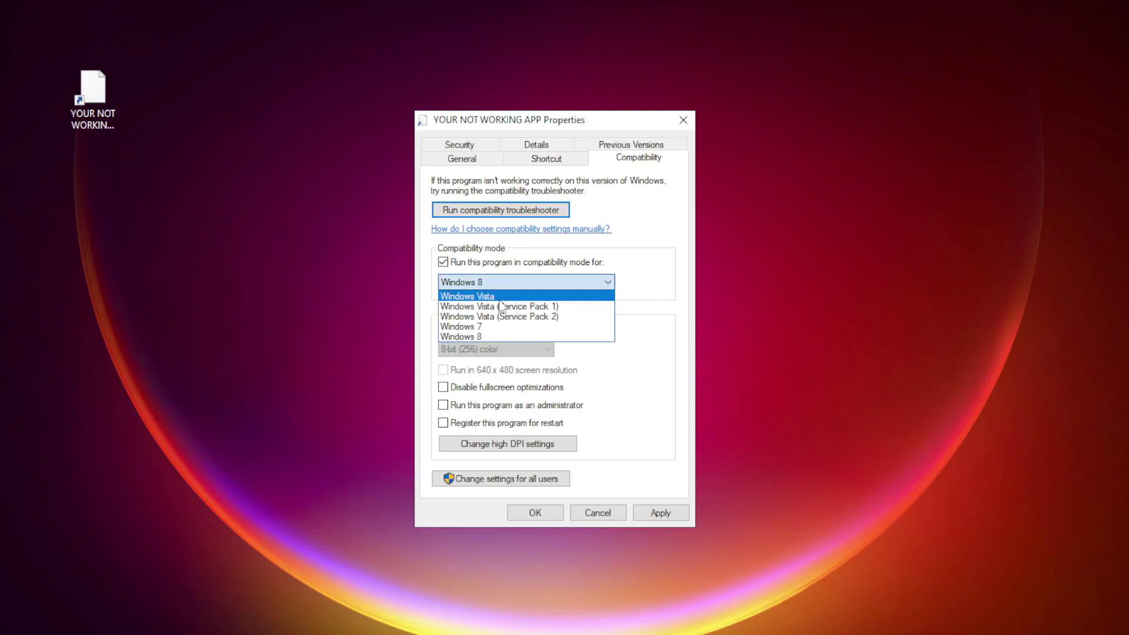
click(493, 334)
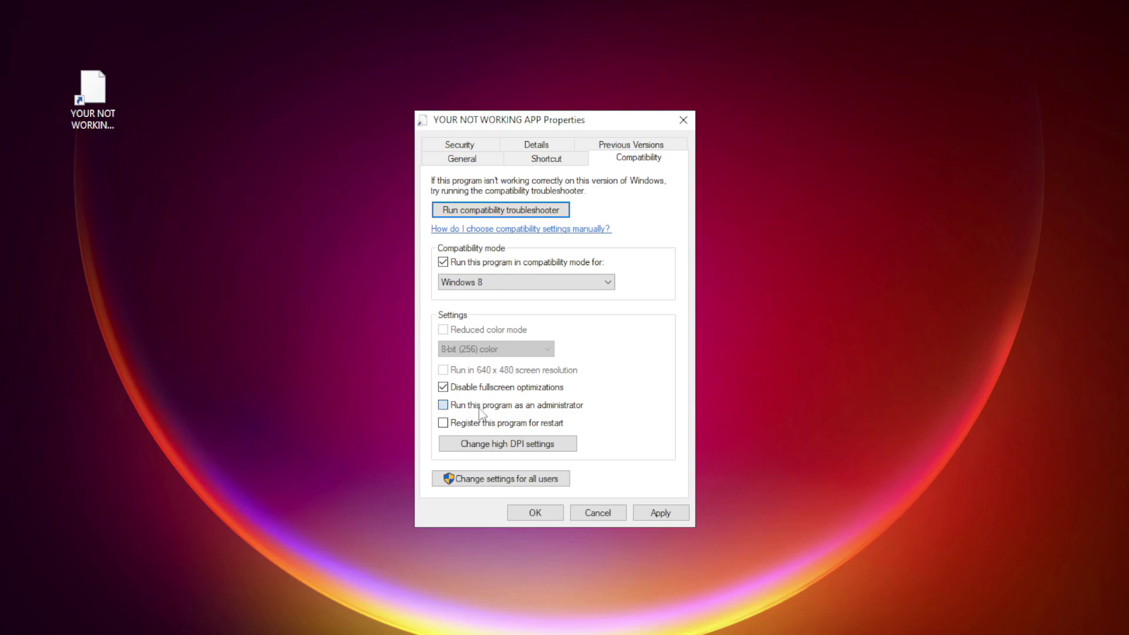
click(458, 406)
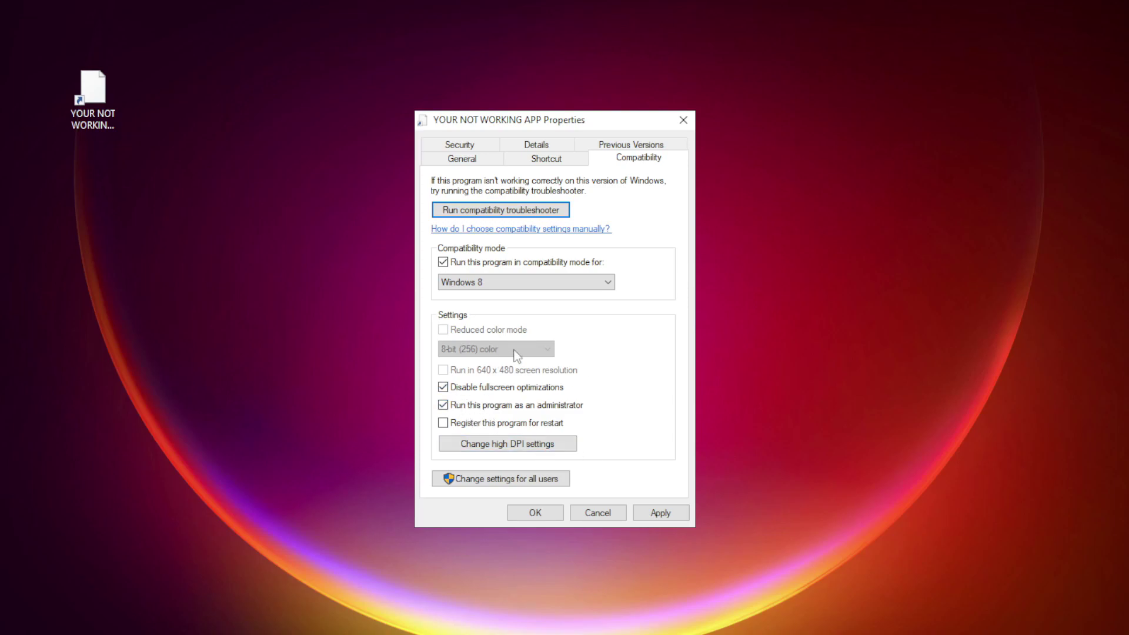
click(670, 516)
click(533, 513)
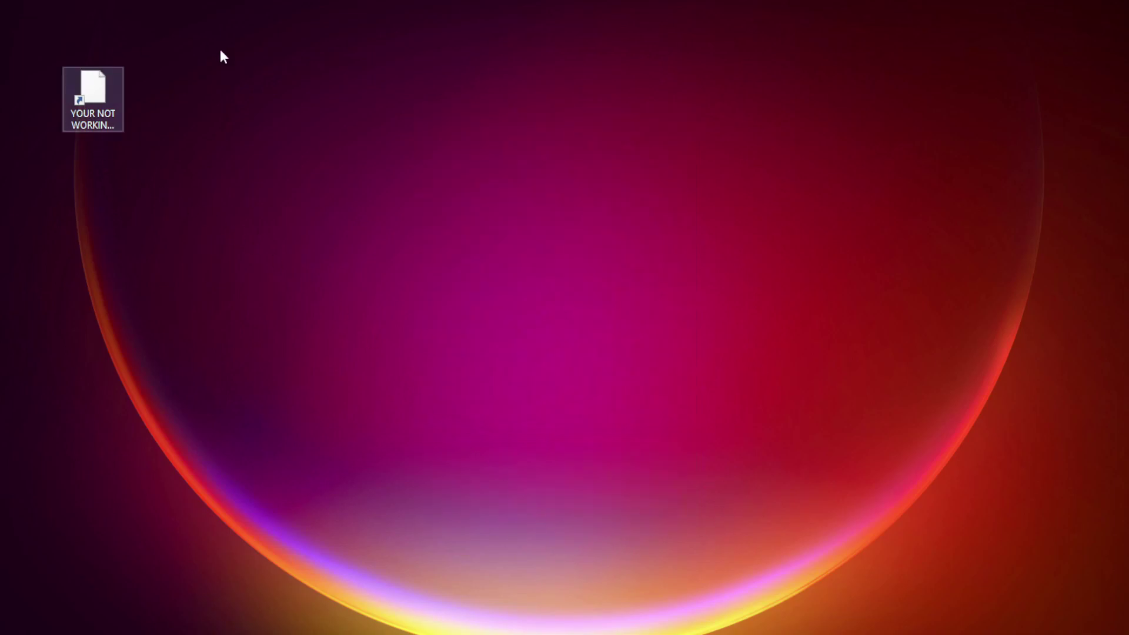
- Launch the app from its desktop shortcut to test it, then open Task Manager from Start
double_click(87, 100)
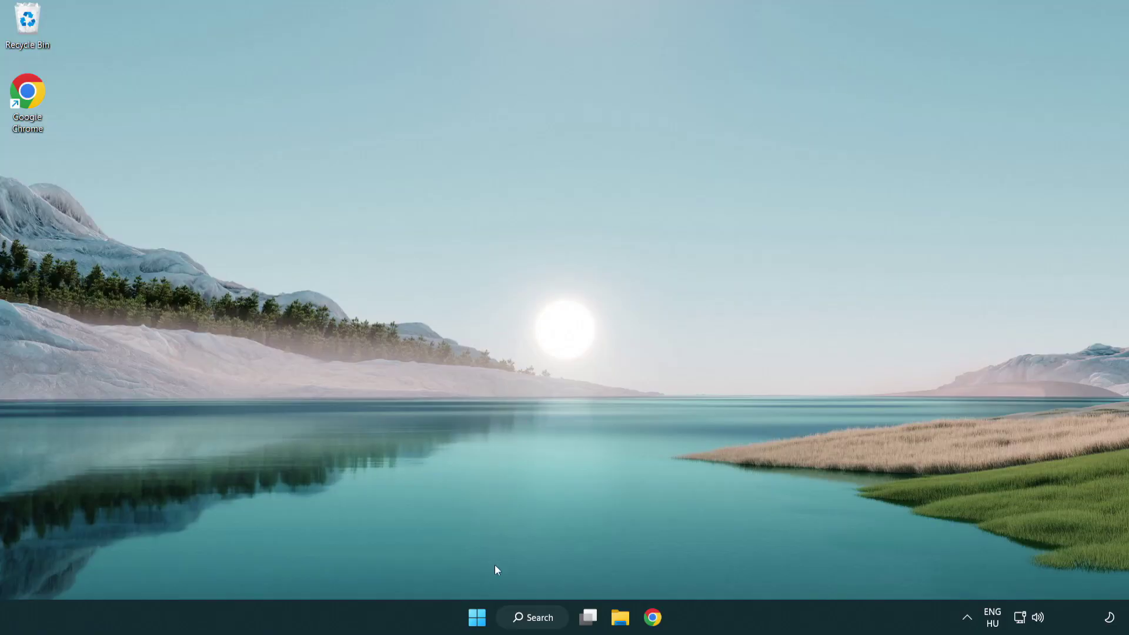
right_click(477, 622)
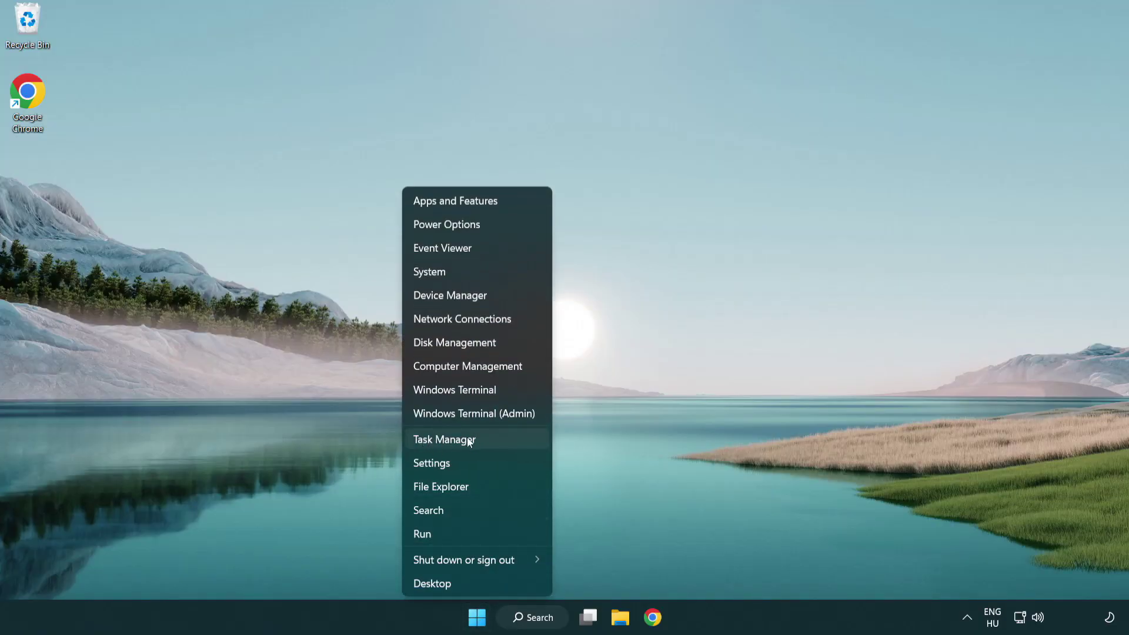
click(499, 446)
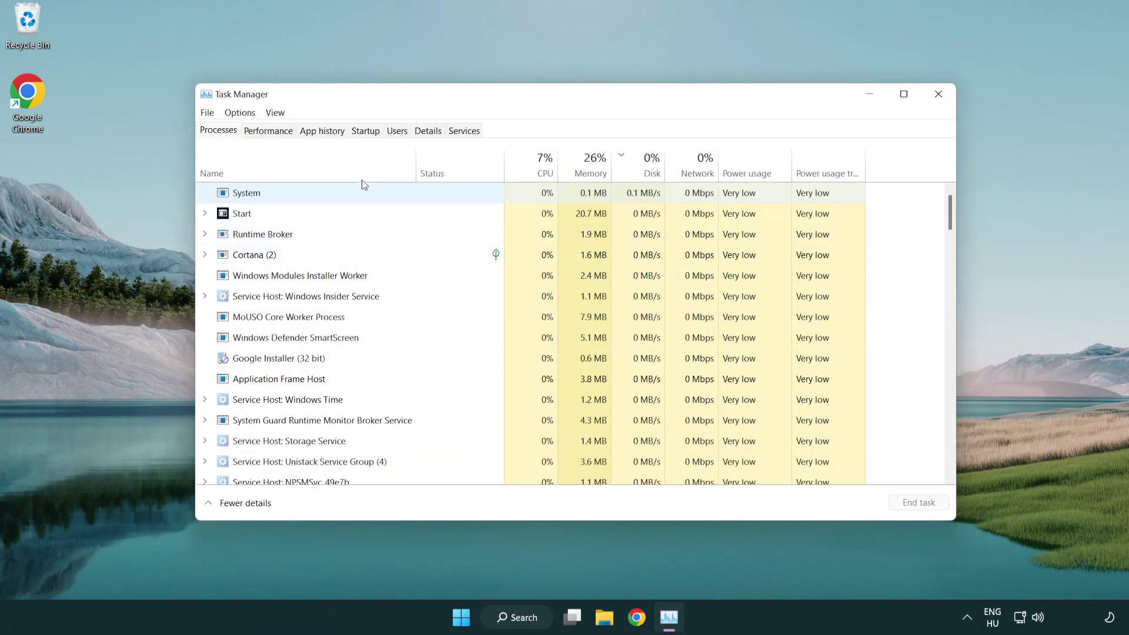
- Disable Terminal, Phone Link, Cortana and Windows Security notifications as startup apps, keeping VMware Tools
click(368, 132)
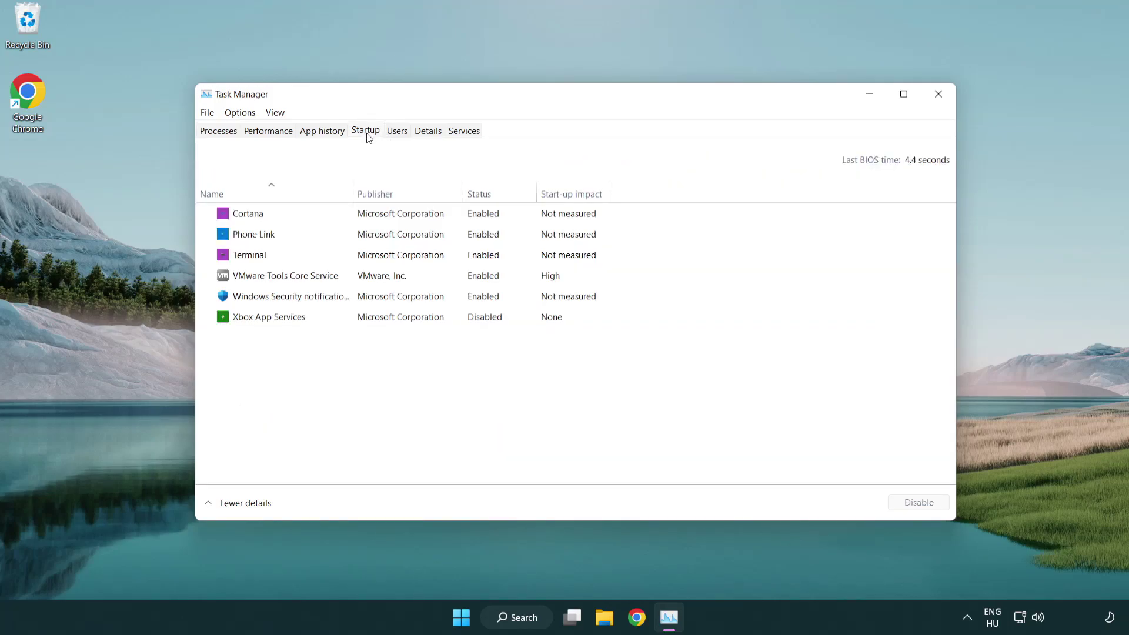
click(370, 255)
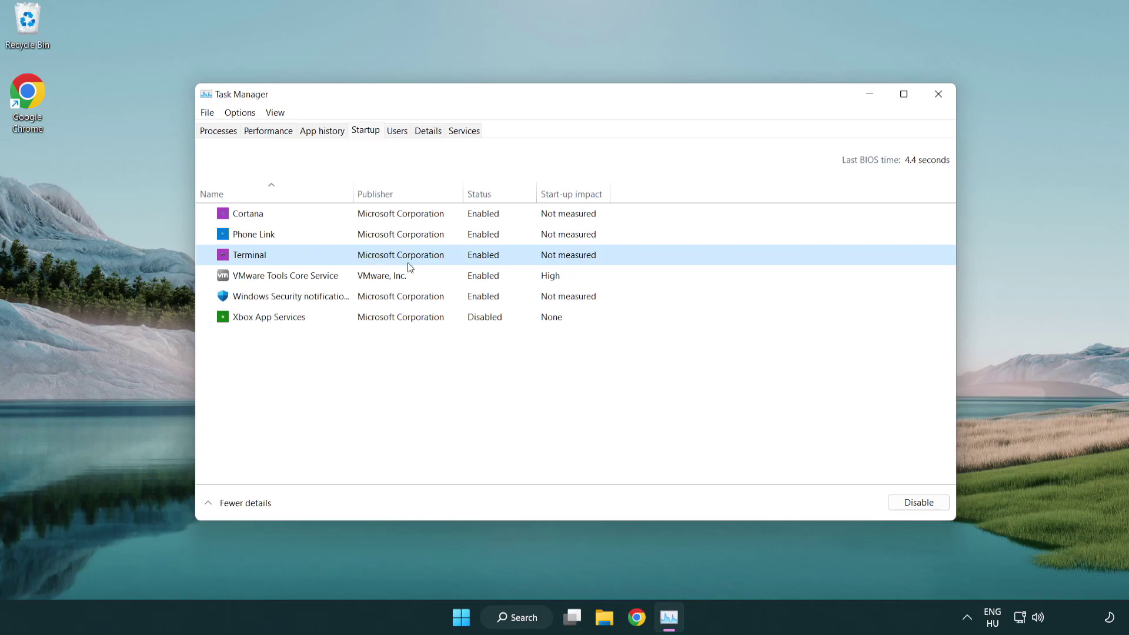
click(909, 502)
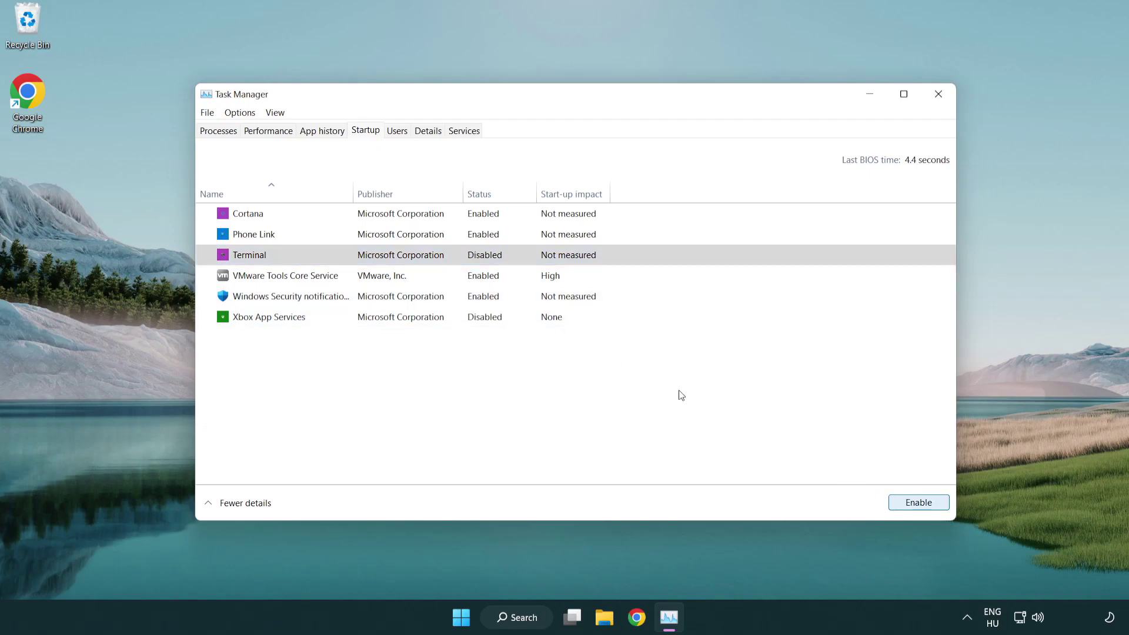
click(476, 237)
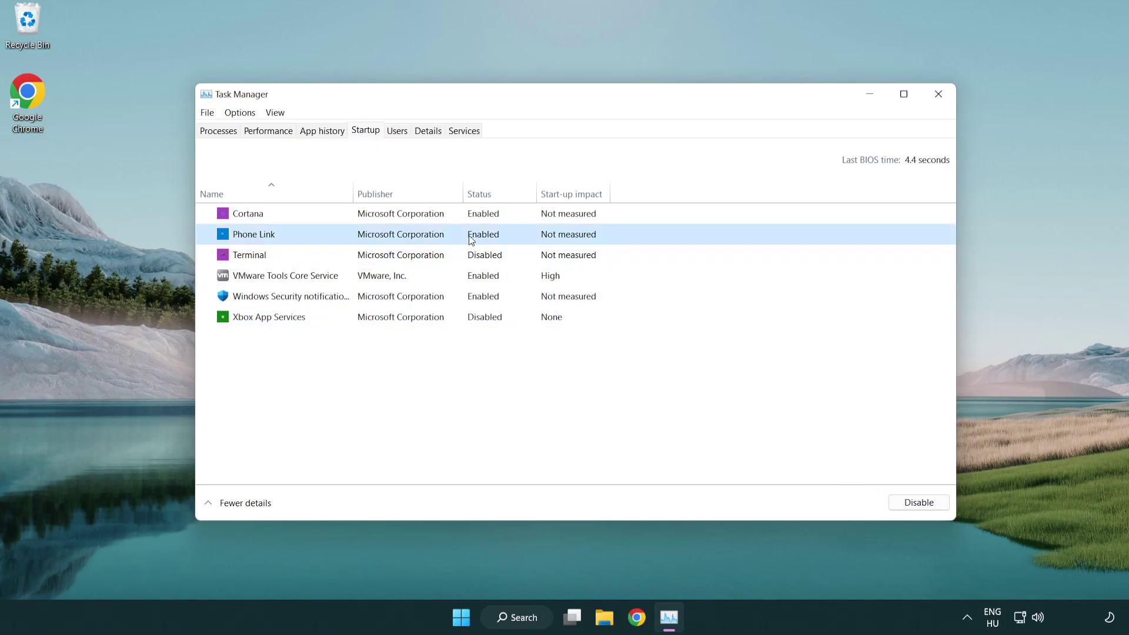
click(905, 497)
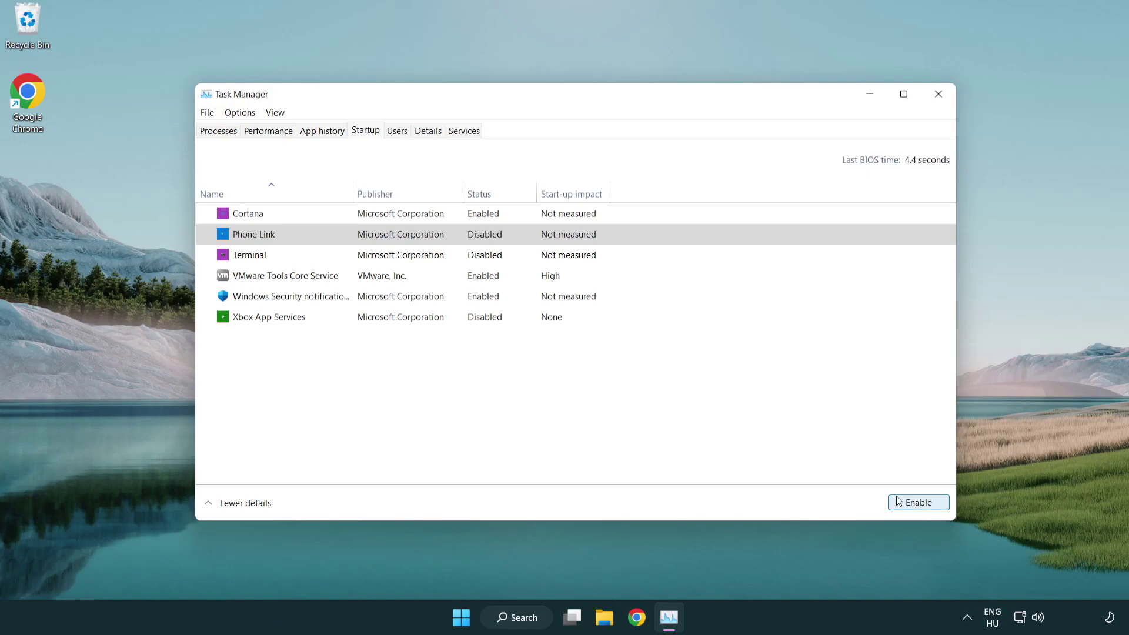
click(404, 220)
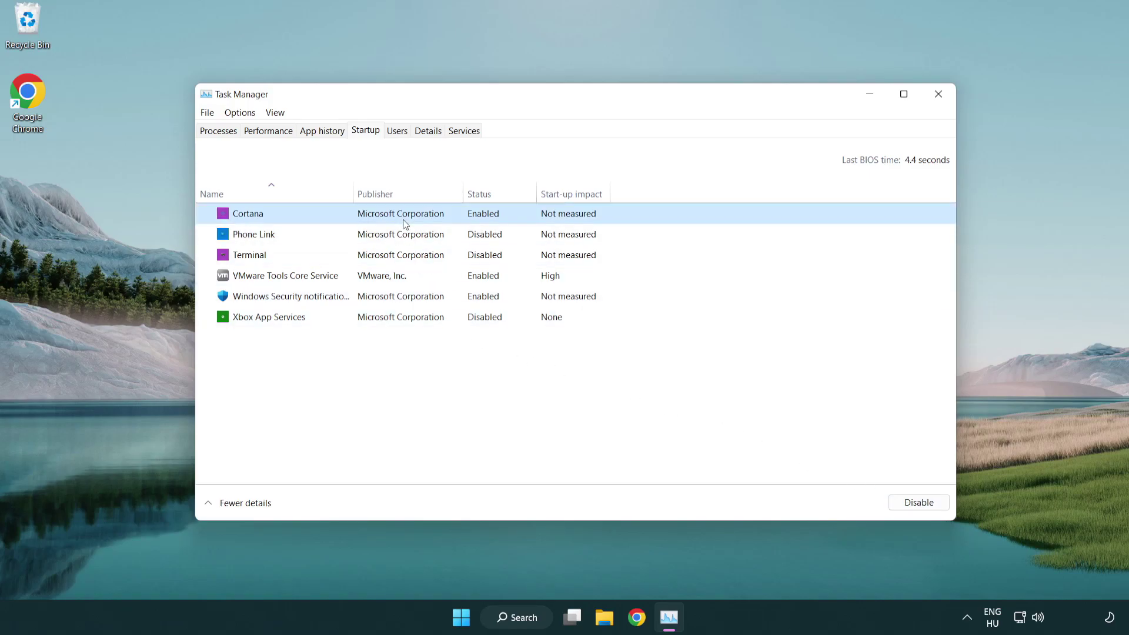
click(914, 501)
click(535, 299)
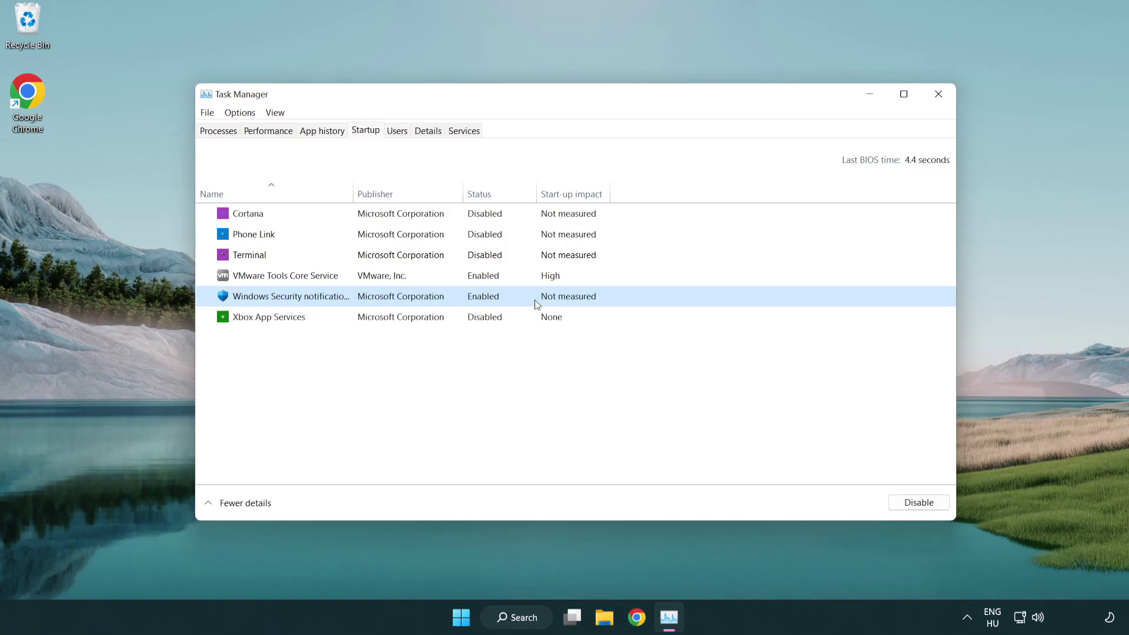
click(914, 502)
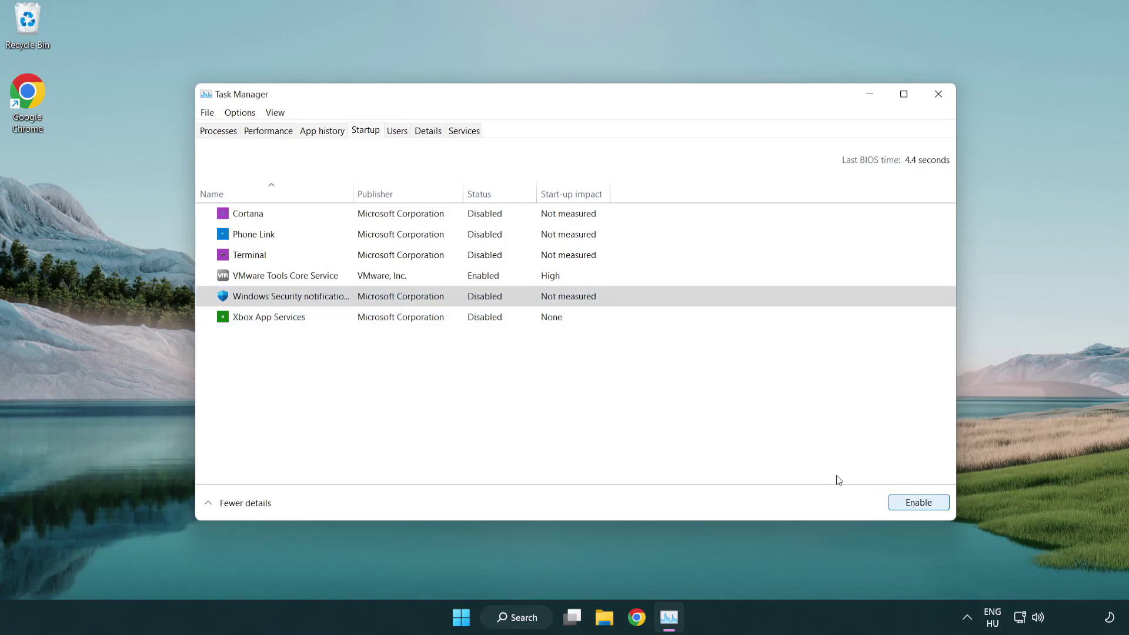
- Close Task Manager, then search 'security' and launch Windows Security
click(939, 96)
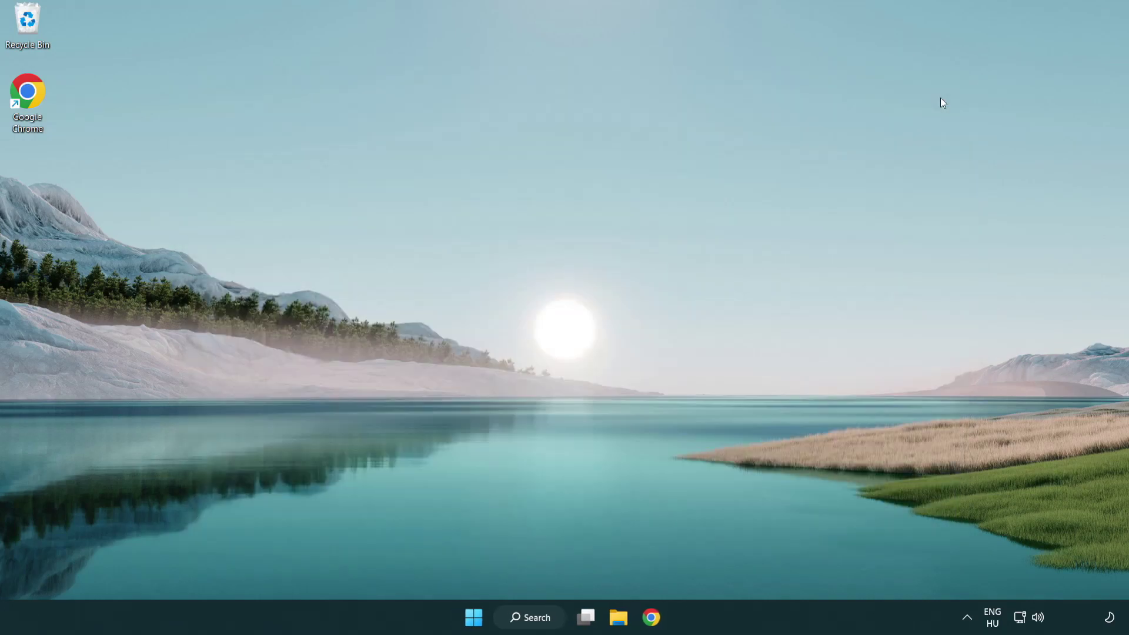
click(539, 624)
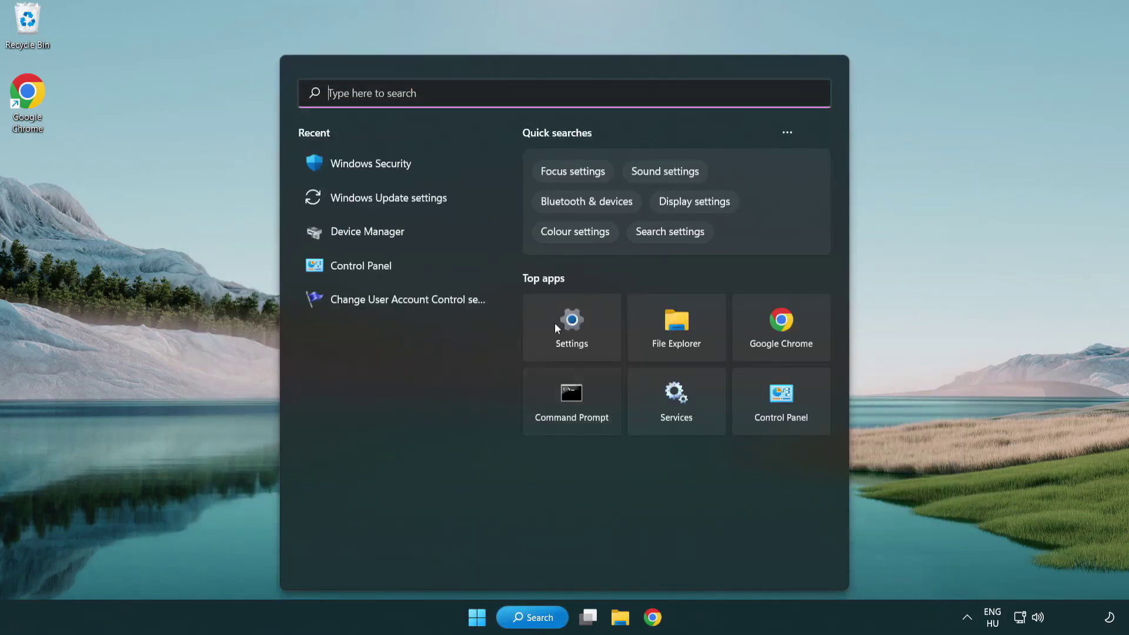
text(se)
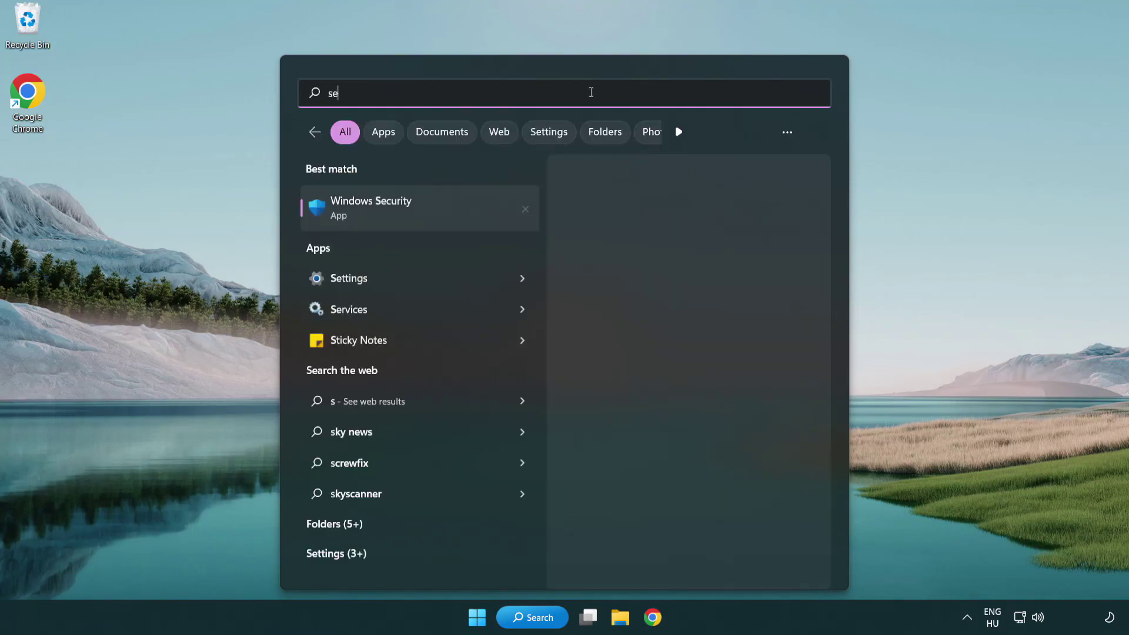
text(curi)
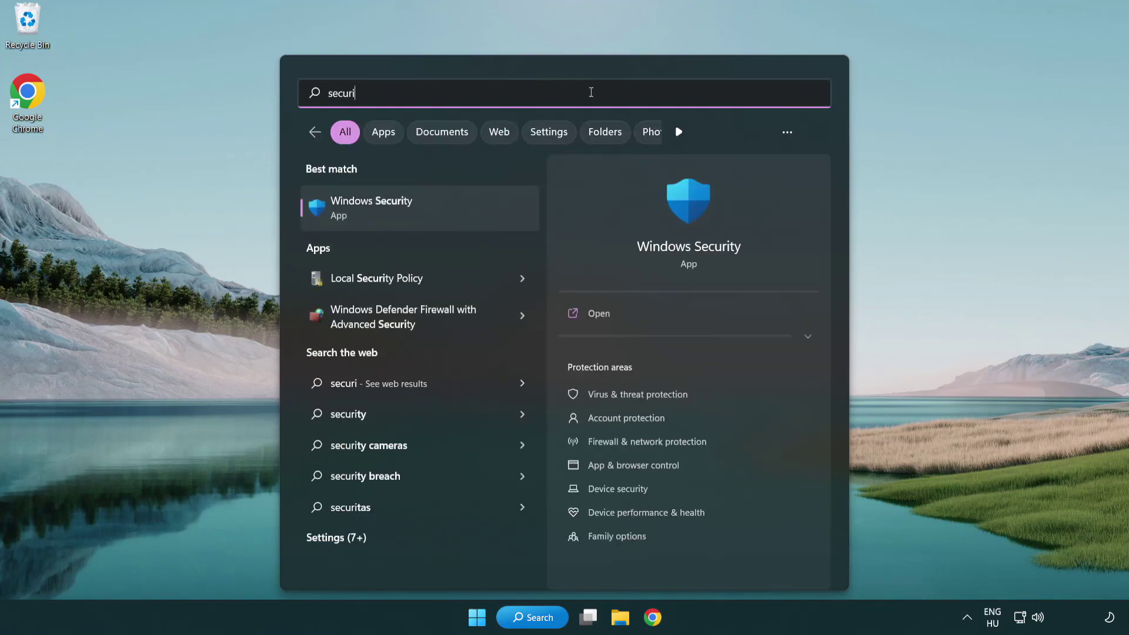
text(ty)
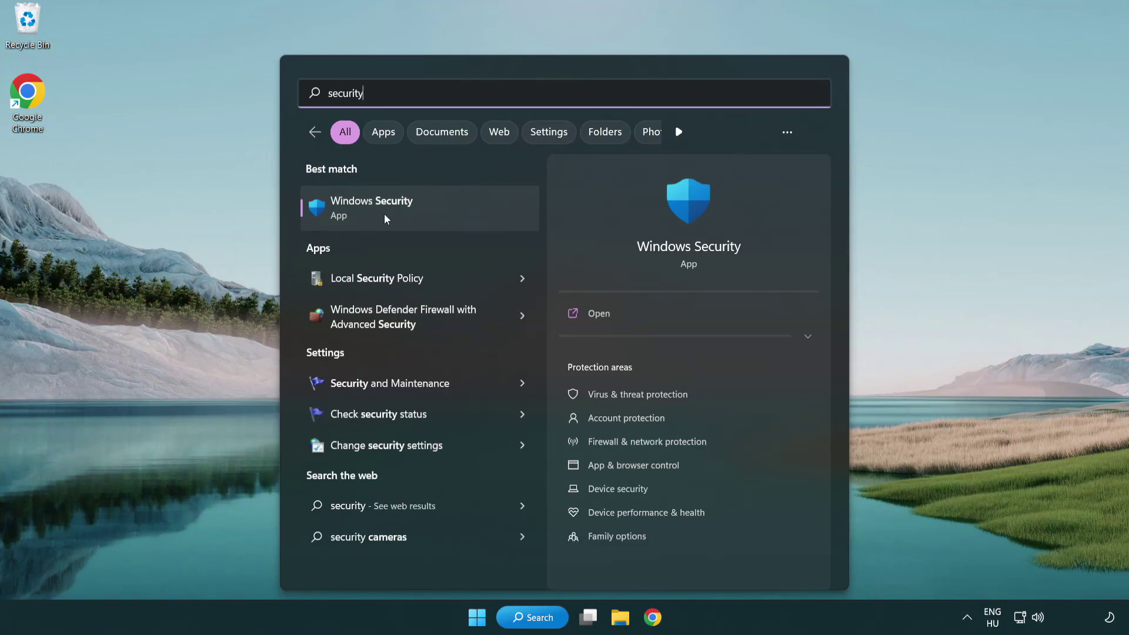
click(461, 214)
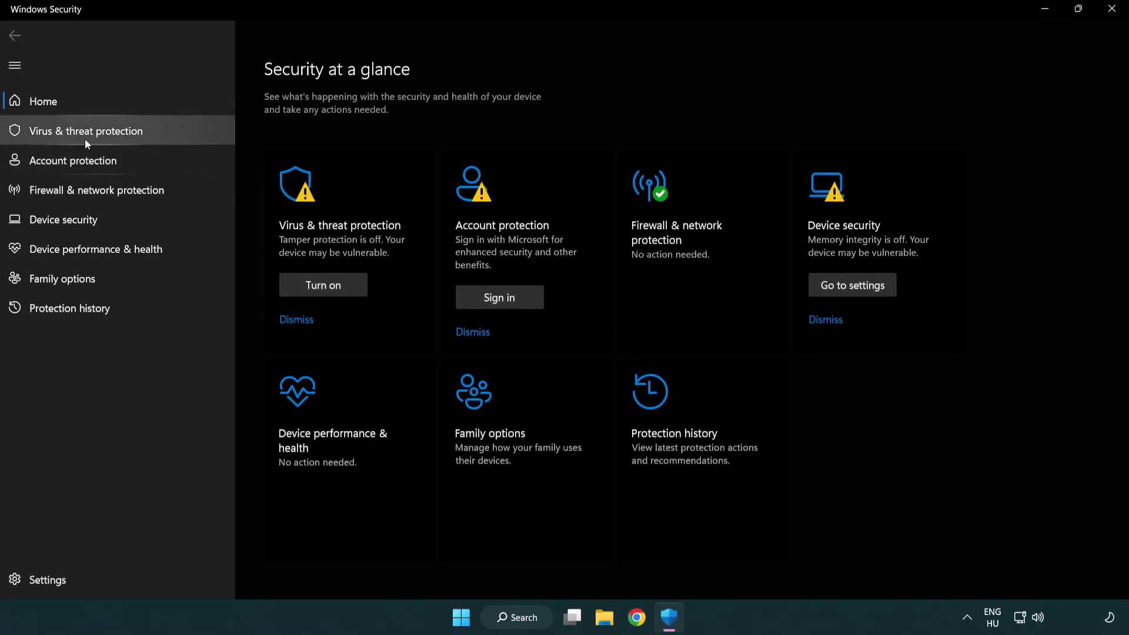
- Go to the Virus & threat protection settings and scroll down to Exclusions
click(171, 130)
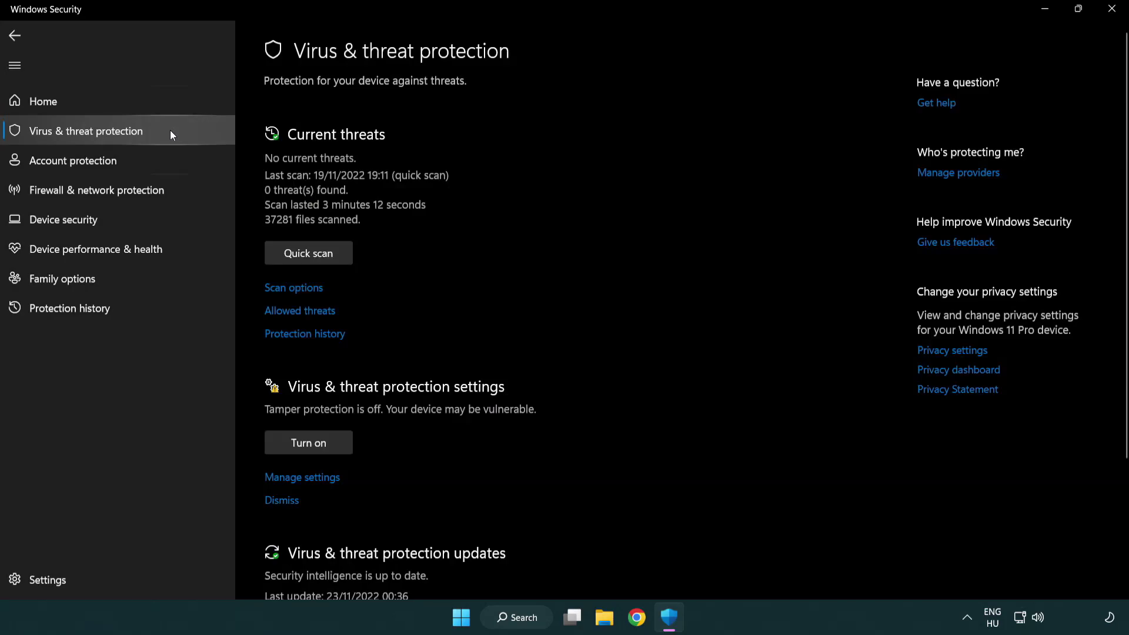
scroll(312, 259, down, 3)
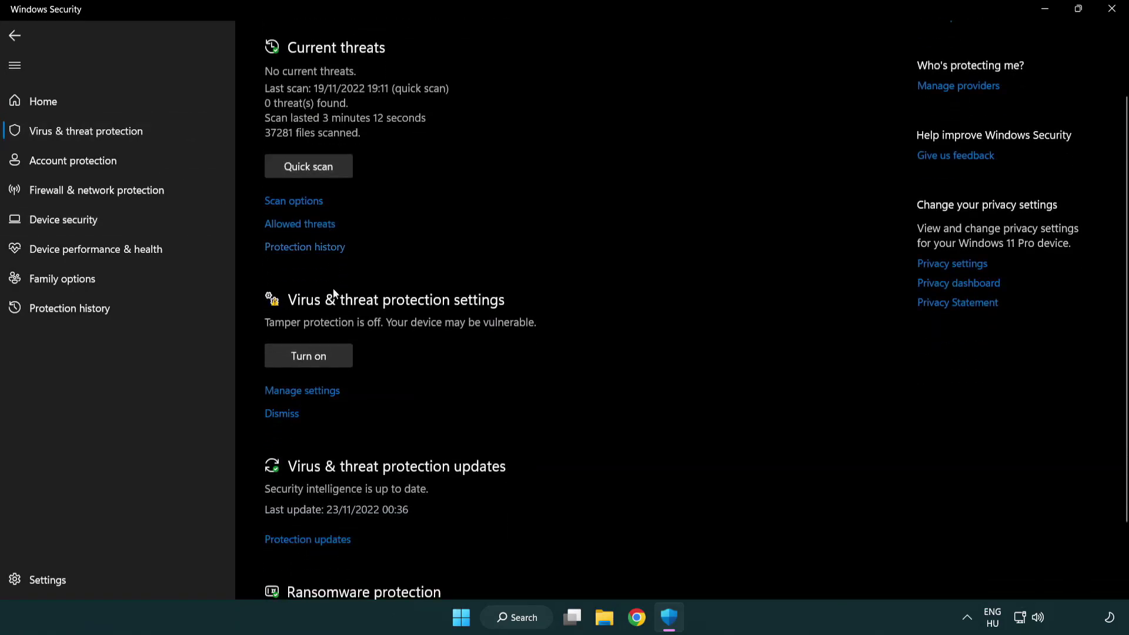
click(301, 391)
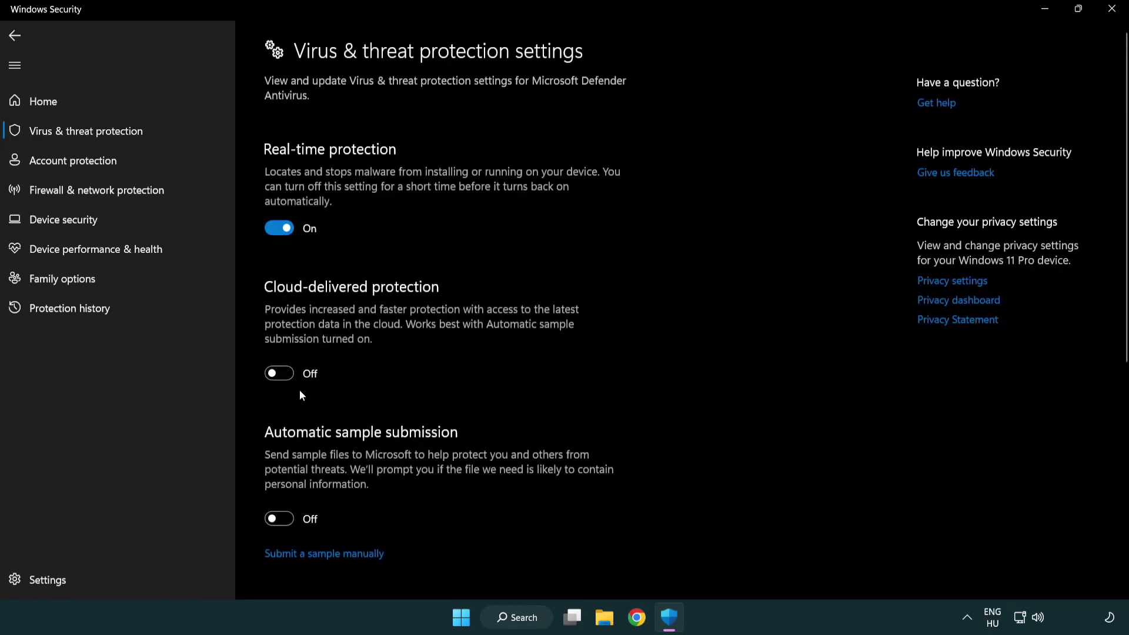
scroll(300, 394, down, 2)
scroll(299, 394, down, 5)
scroll(301, 394, down, 4)
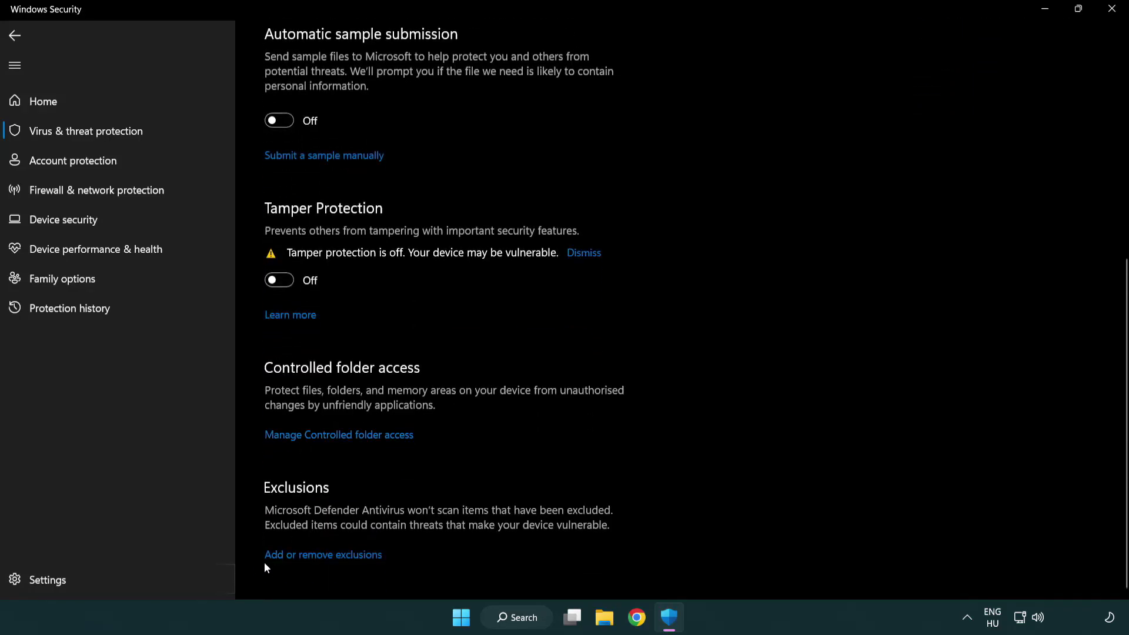
- Start adding a File exclusion from the Defender exclusions list
click(328, 559)
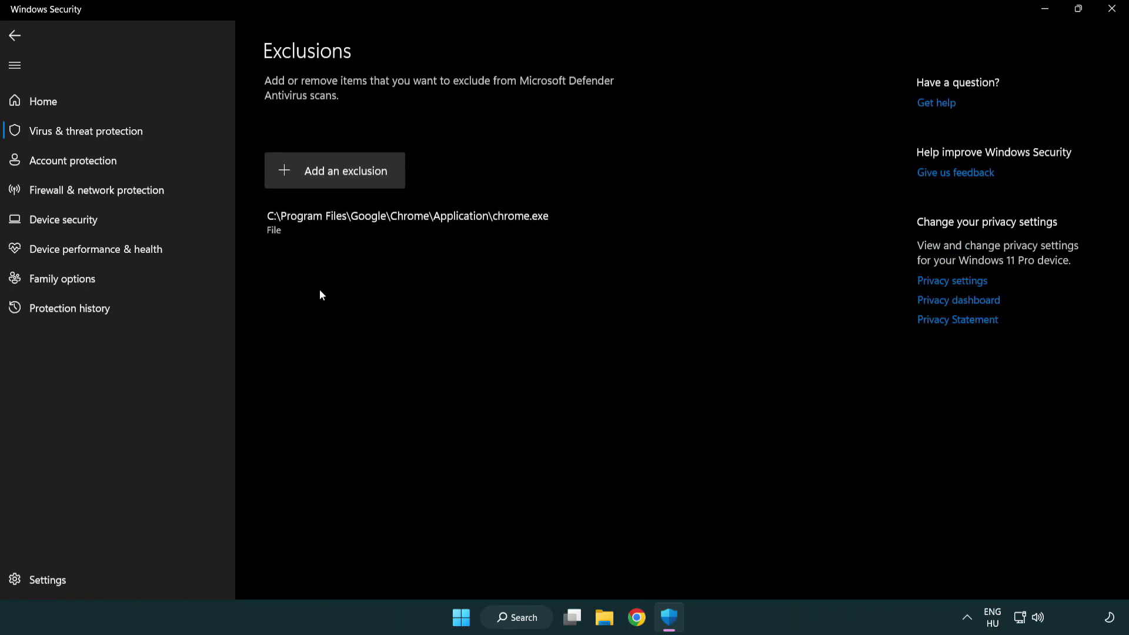
click(338, 172)
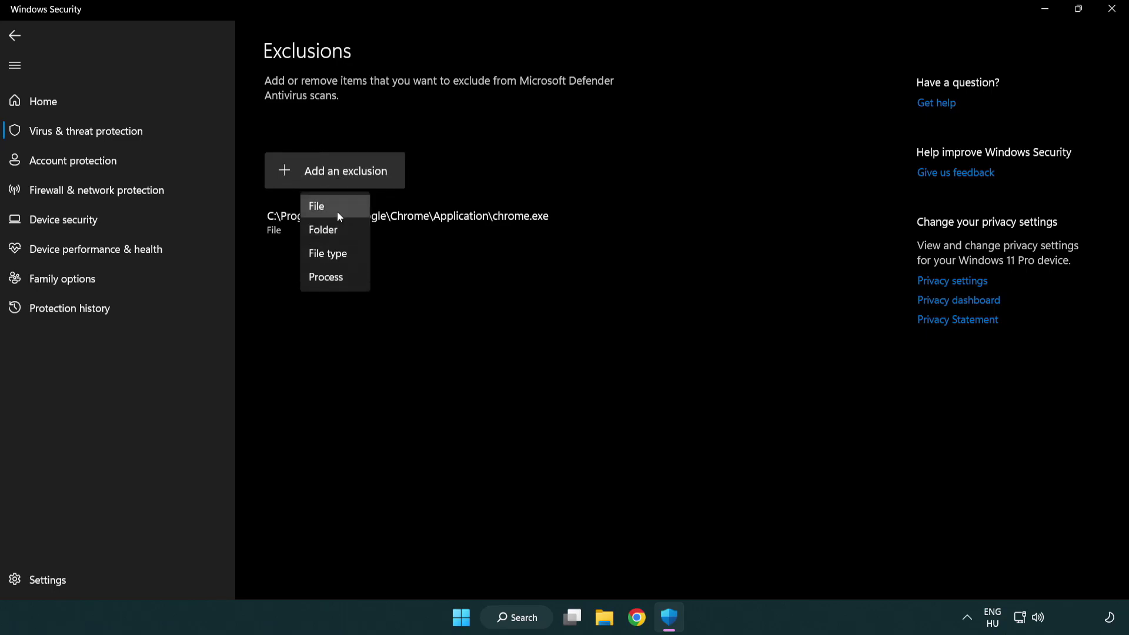
click(340, 209)
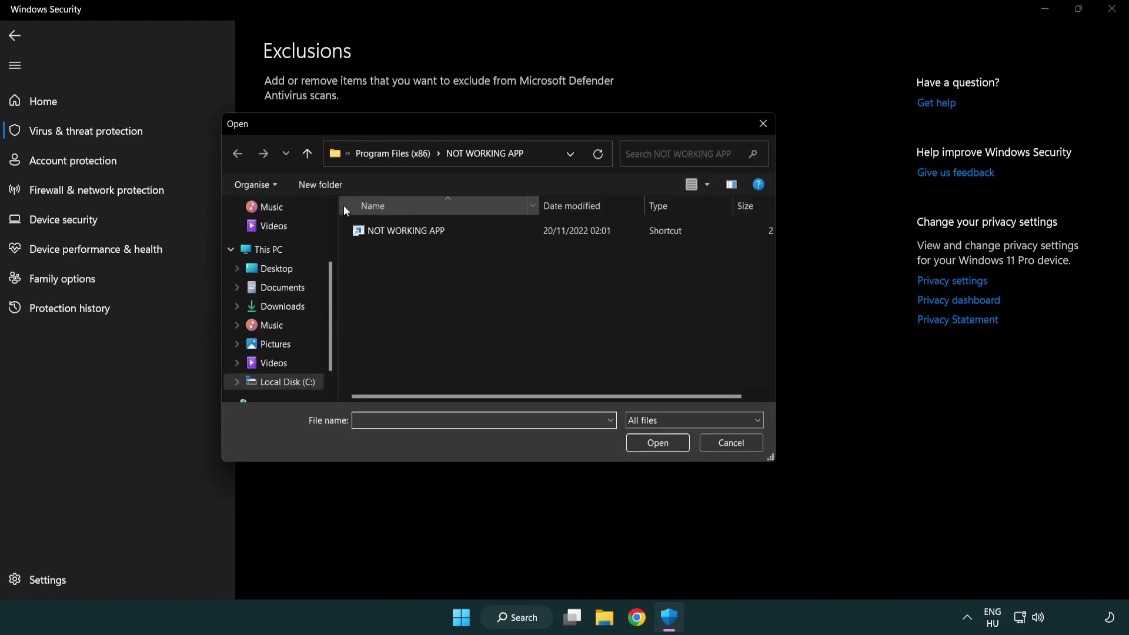
- Select the shortcut in C:\Program Files (x86)\NOT WORKING APP as the excluded file
click(382, 157)
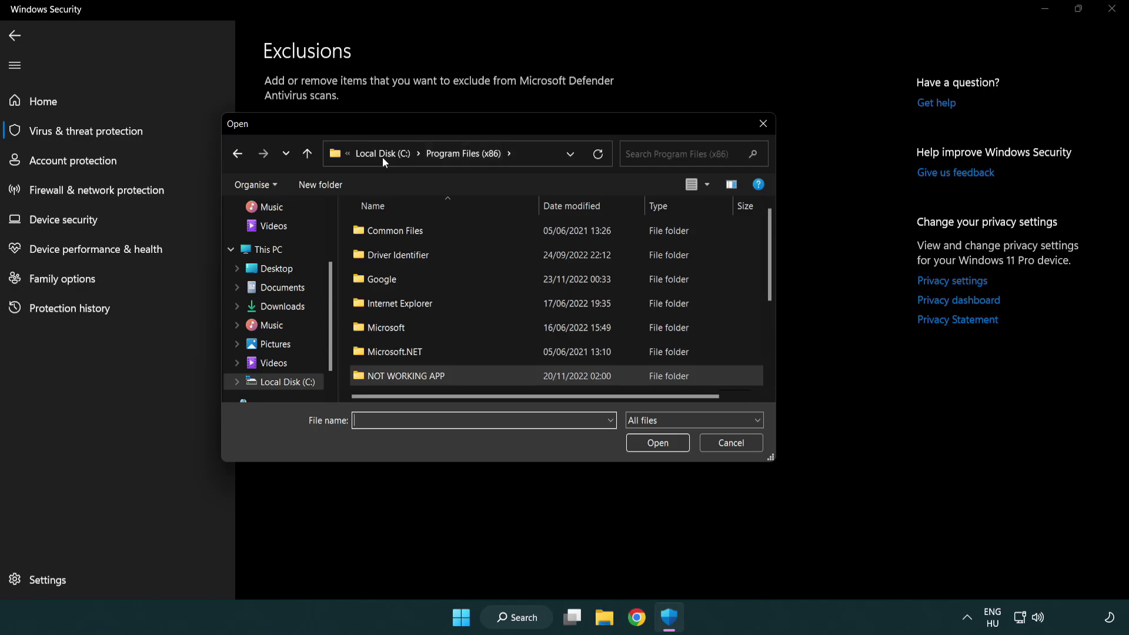
click(388, 155)
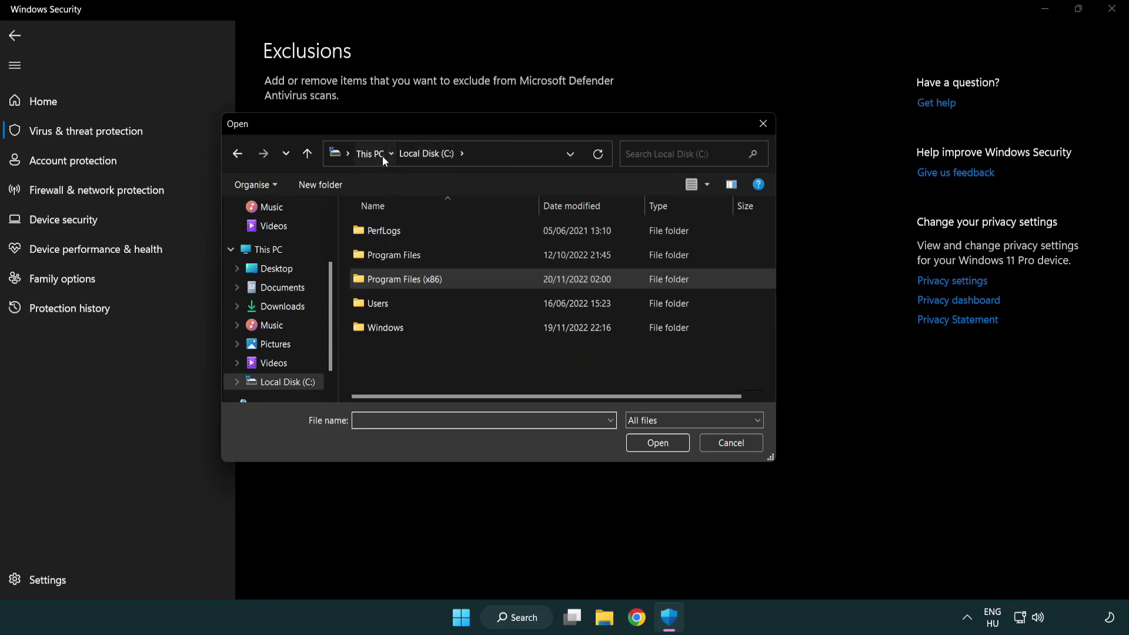
click(380, 154)
double_click(411, 390)
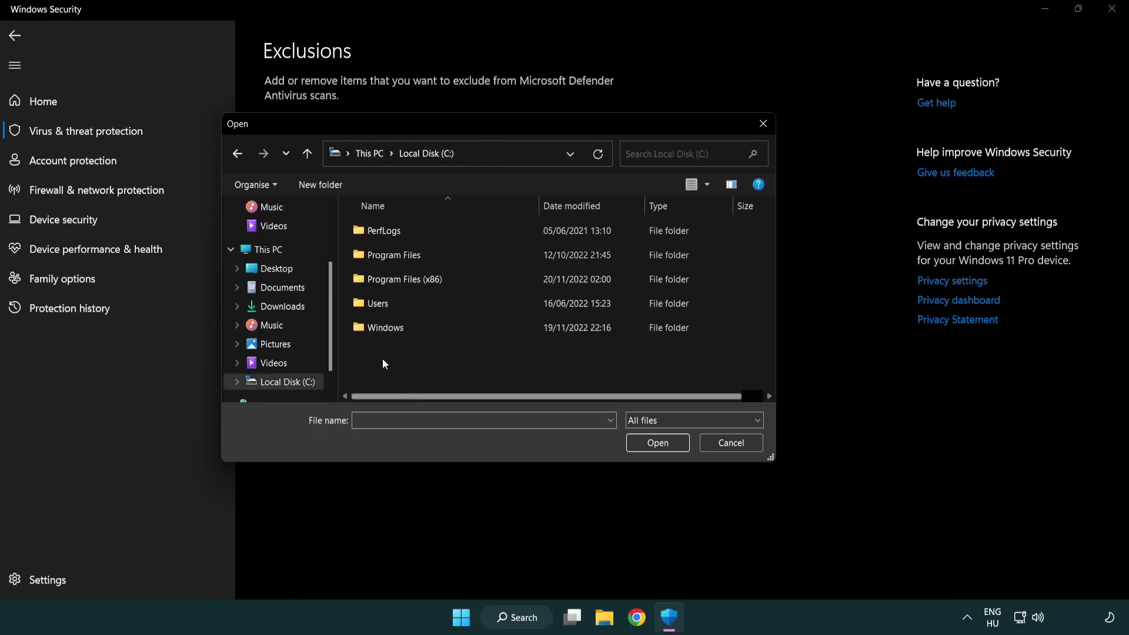
double_click(411, 279)
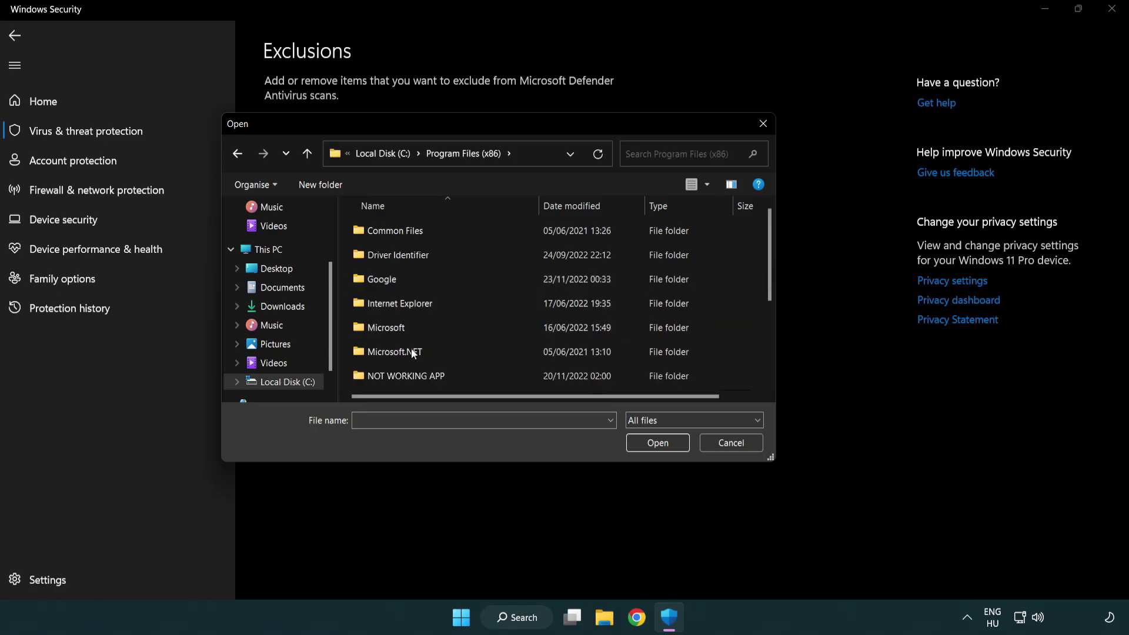
double_click(421, 378)
click(400, 232)
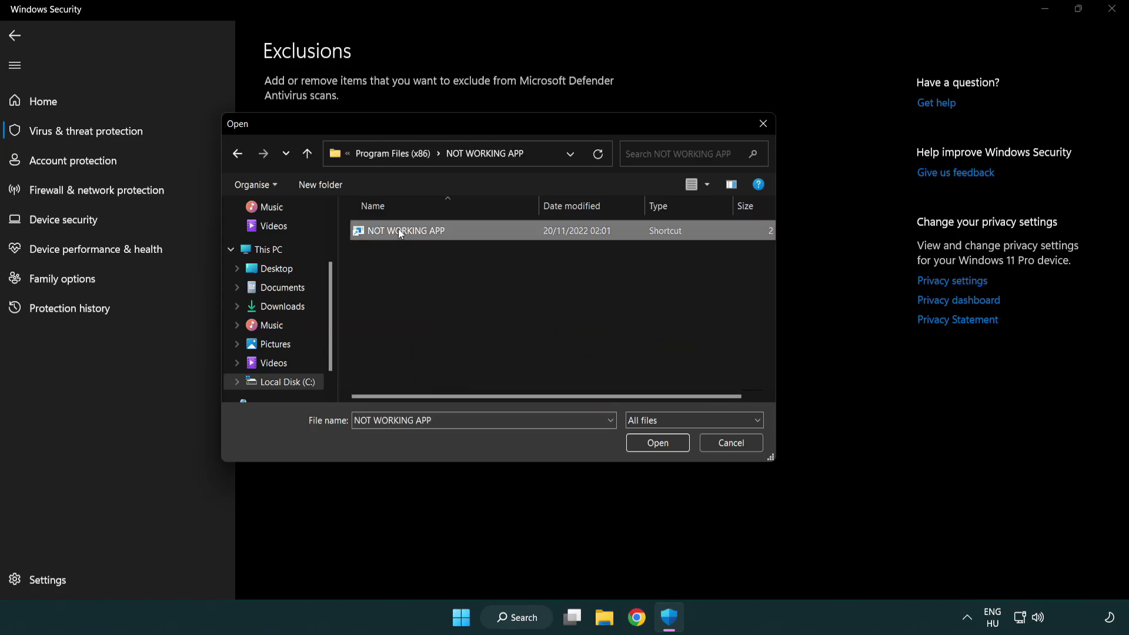
click(656, 449)
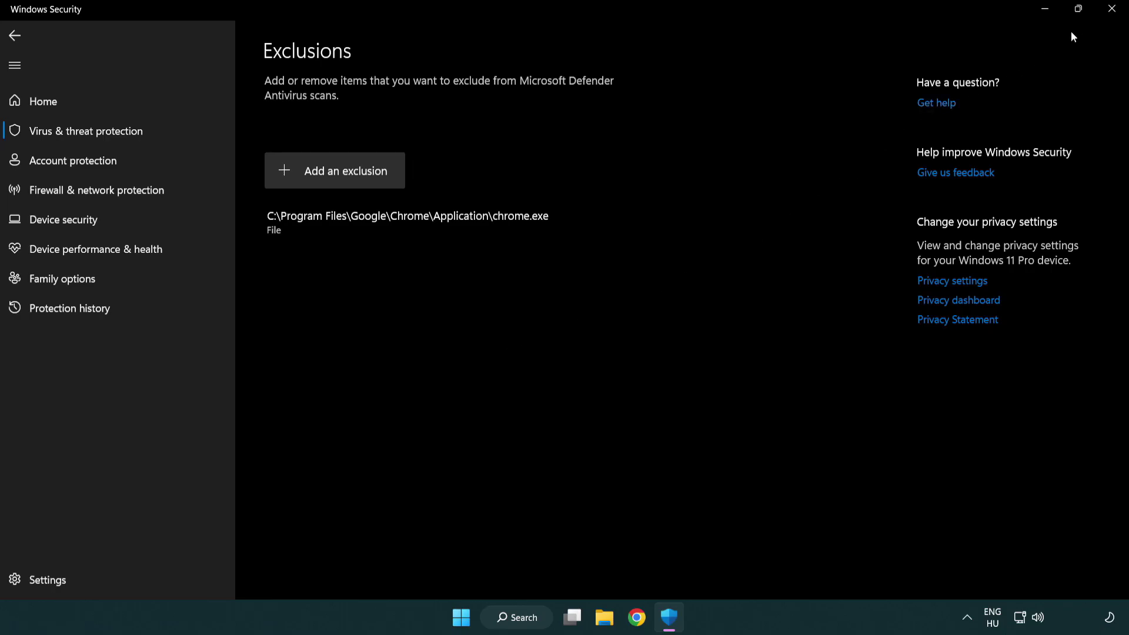
- Close Windows Security and bring up the Start menu's power options for restarting
click(1113, 11)
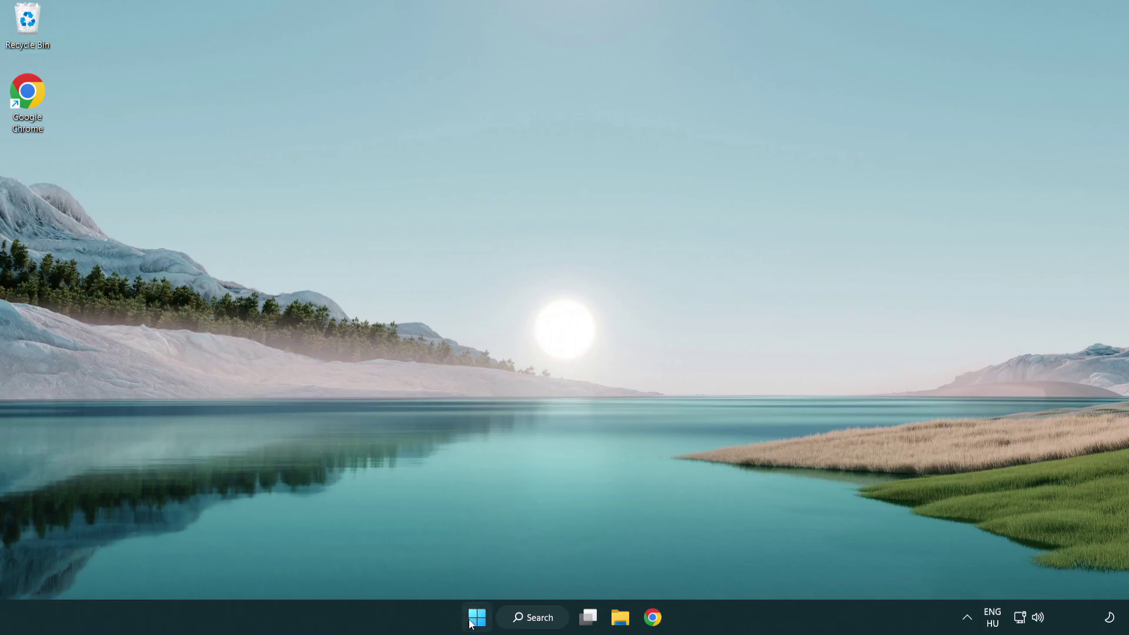
click(477, 617)
click(753, 565)
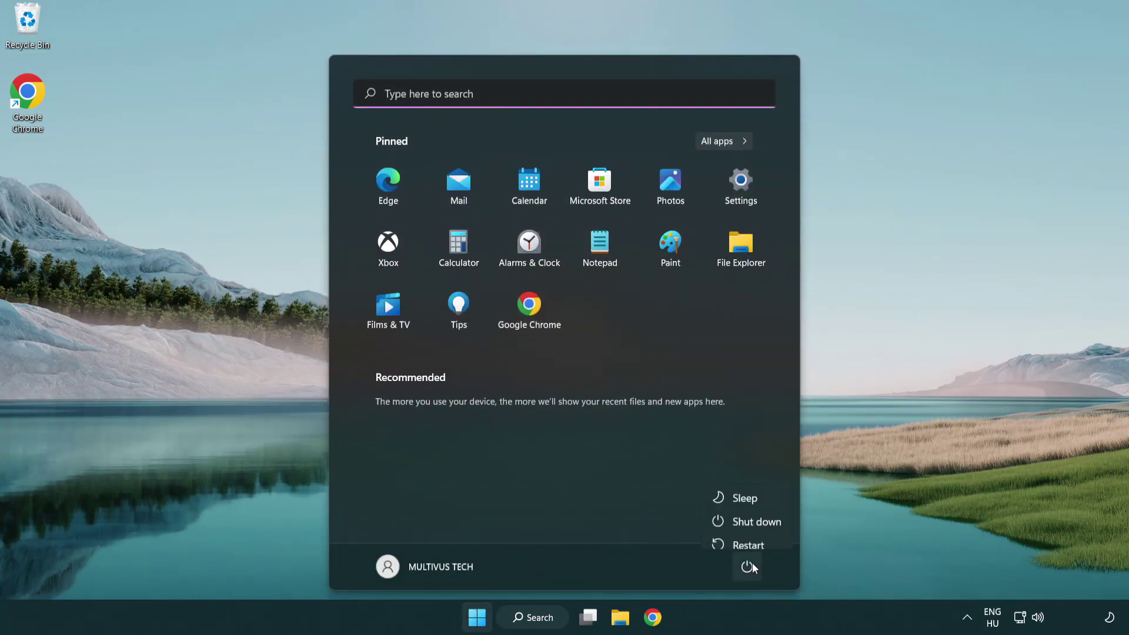